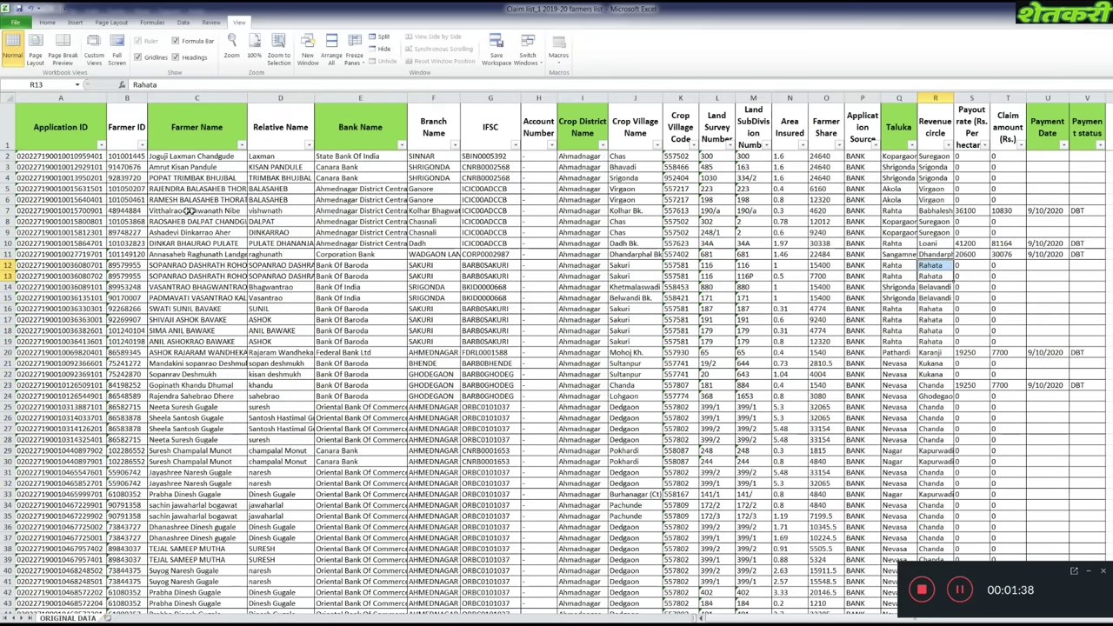
# Step: Examine the Application ID column down to its last record and return to the start of the list
pyautogui.click(42, 156)
pyautogui.scroll(-20, 17, 165)
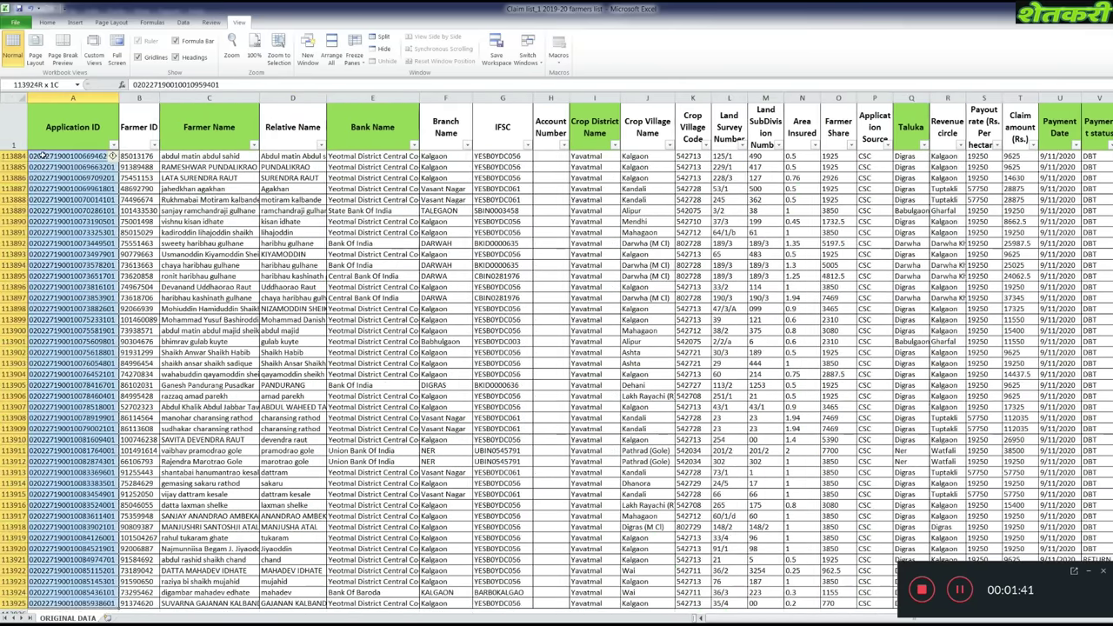
pyautogui.scroll(-1, 38, 595)
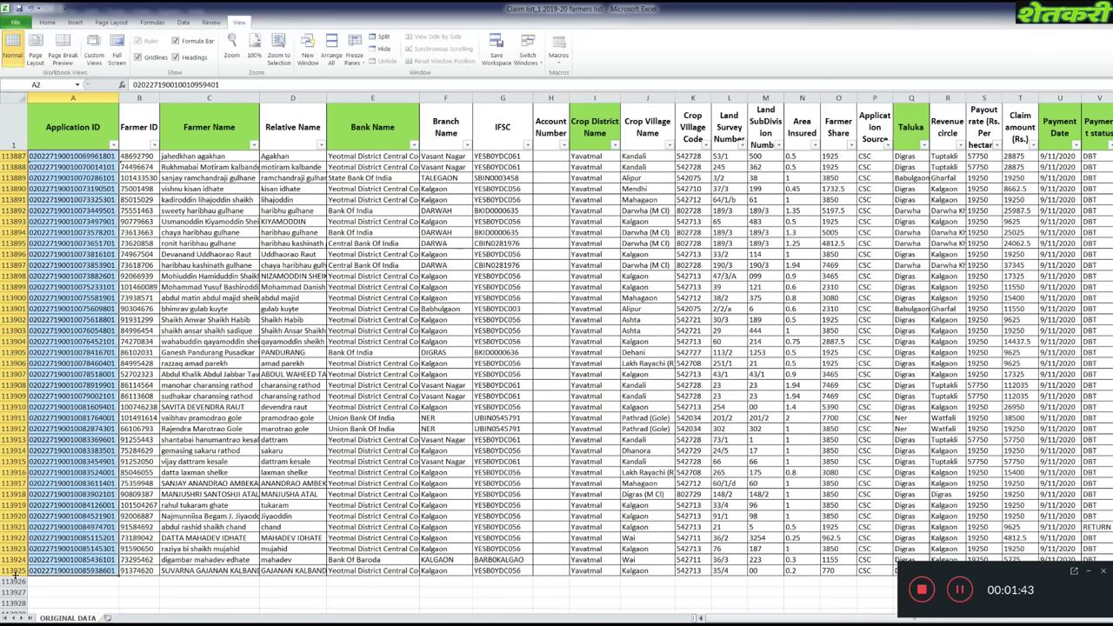
pyautogui.click(125, 539)
pyautogui.hotkey('ctrl', 'Home')
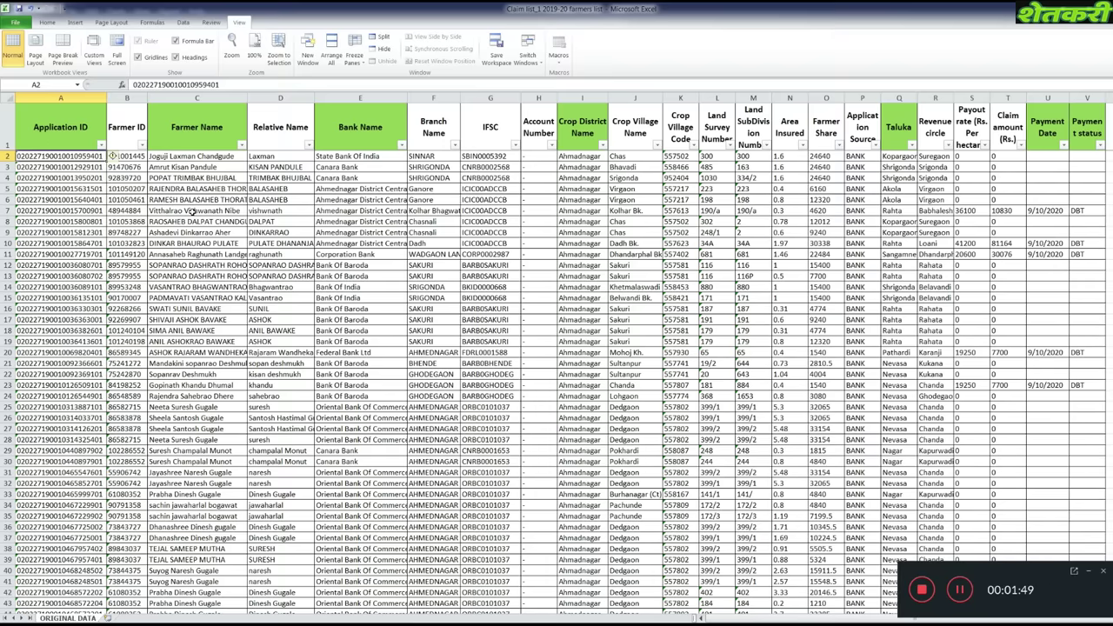
# Step: Review the Application ID, Farmer Name, Bank Name, Crop District Name, Taluka, Payment Date and Payment status column headings
pyautogui.click(78, 126)
pyautogui.click(214, 127)
pyautogui.click(361, 127)
pyautogui.click(592, 128)
pyautogui.click(899, 127)
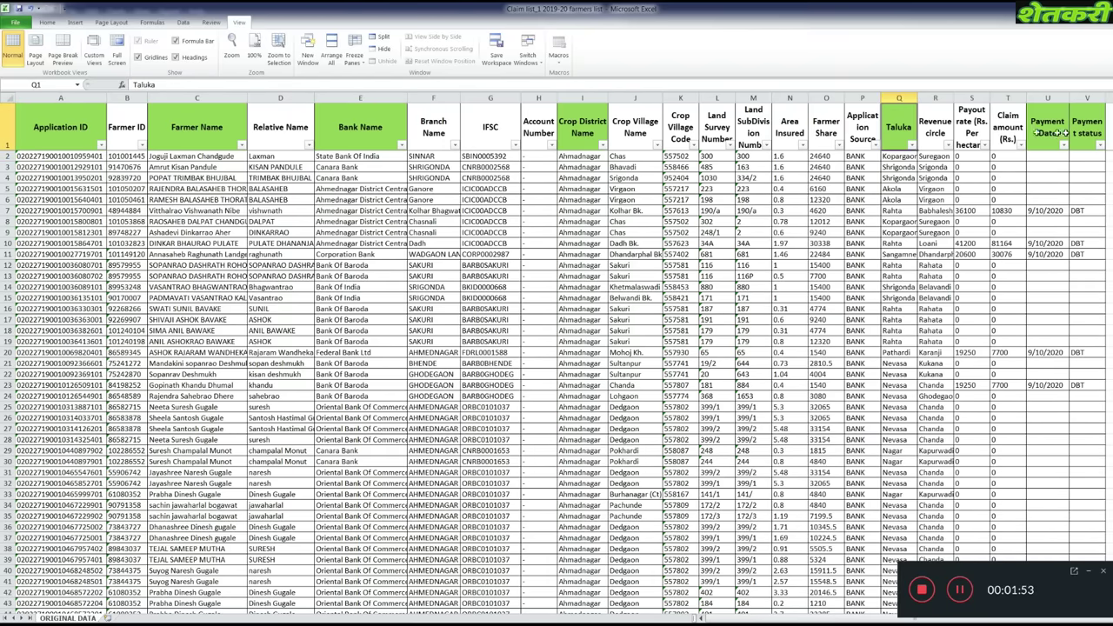
pyautogui.click(1048, 129)
pyautogui.click(1087, 128)
# Step: Examine the Application ID and Farmer Name headings and their entries in the first two records
pyautogui.click(91, 164)
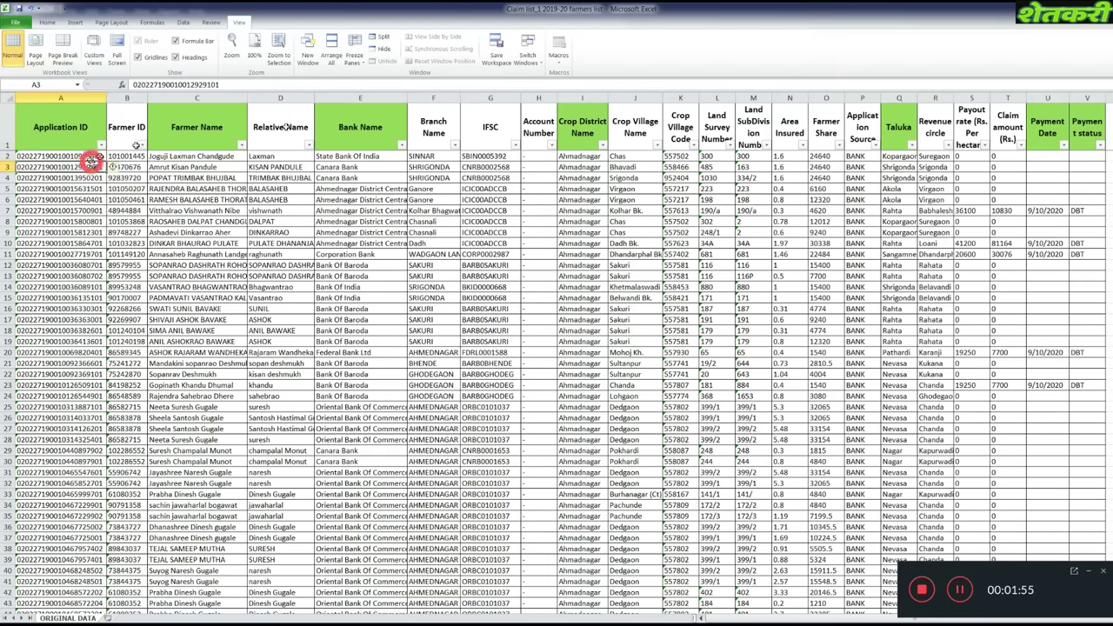
pyautogui.click(432, 298)
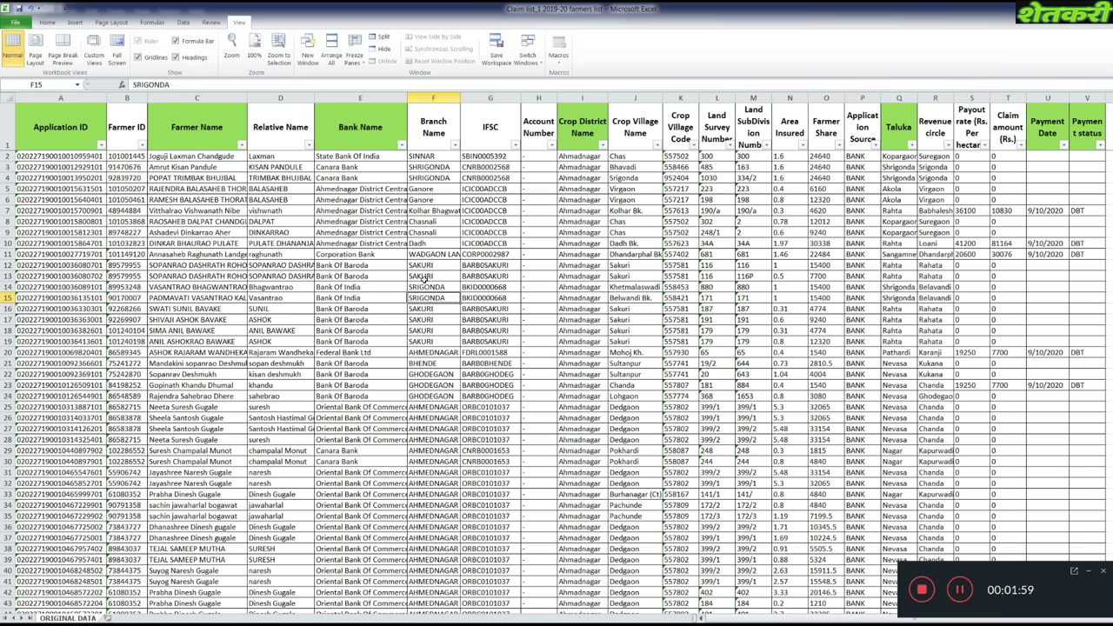
pyautogui.click(71, 144)
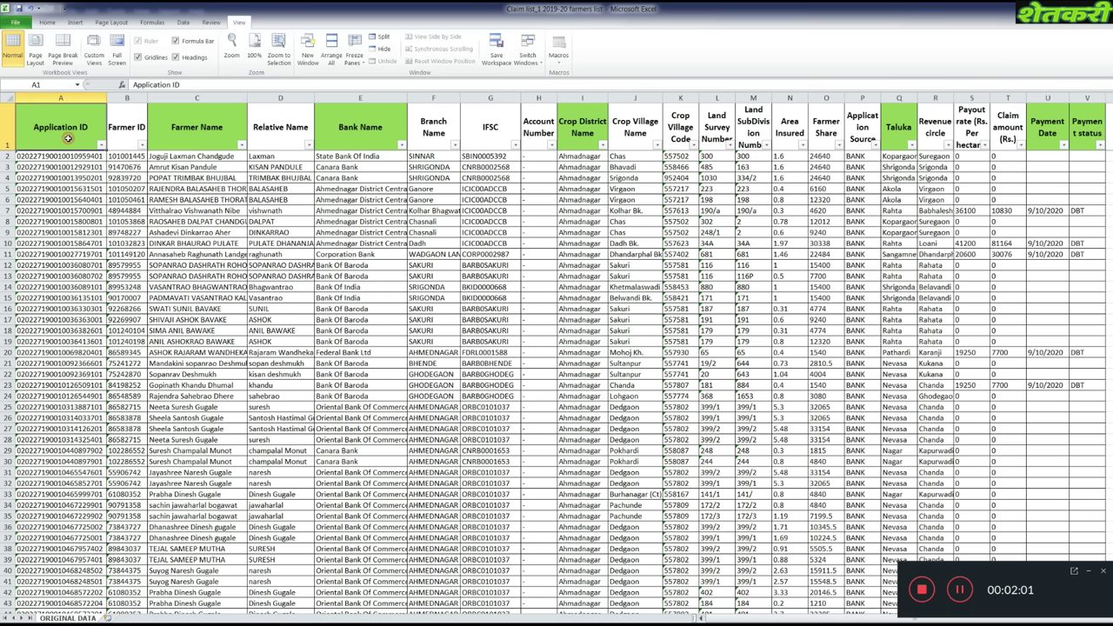
pyautogui.click(172, 138)
pyautogui.moveTo(52, 157); pyautogui.dragTo(187, 165)
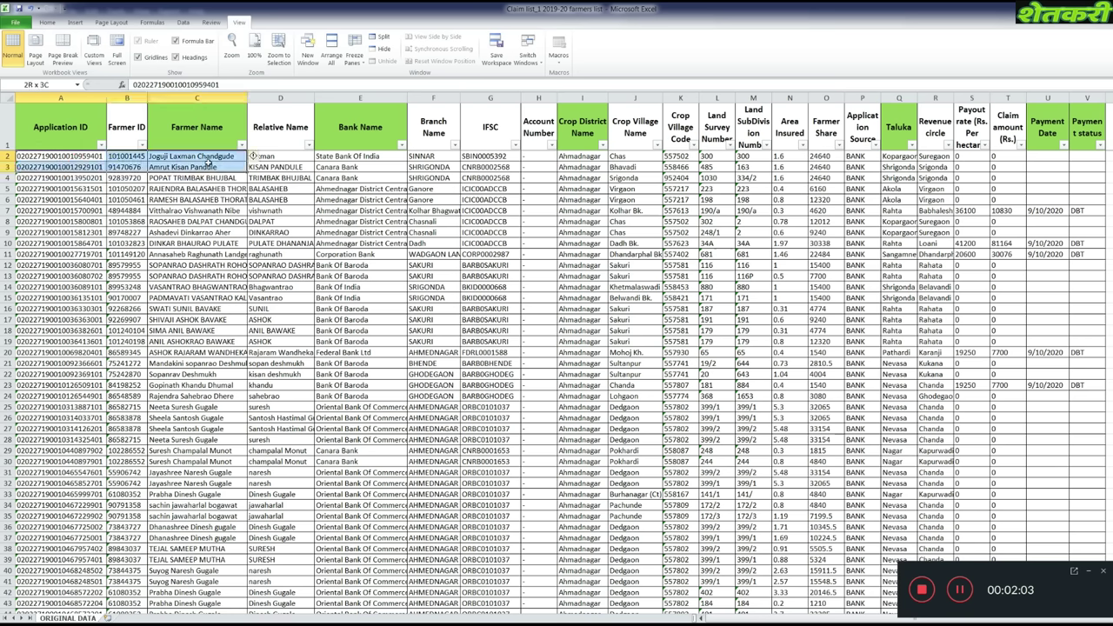
# Step: Inspect the Application ID in row 4 and bring up the Find dialog without running a search
pyautogui.click(83, 178)
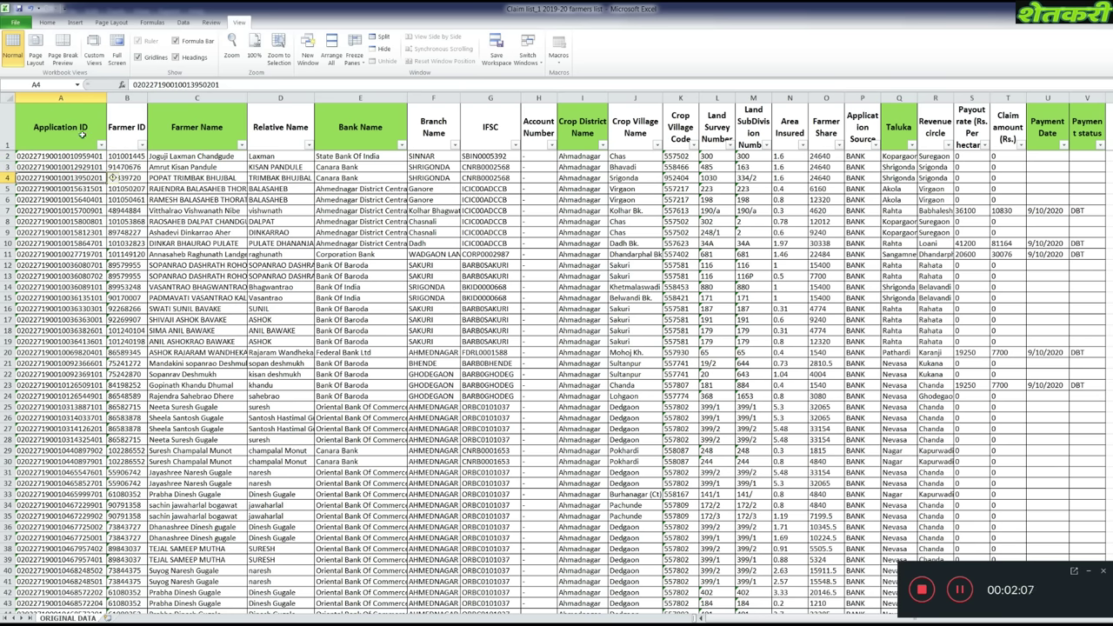
pyautogui.click(83, 135)
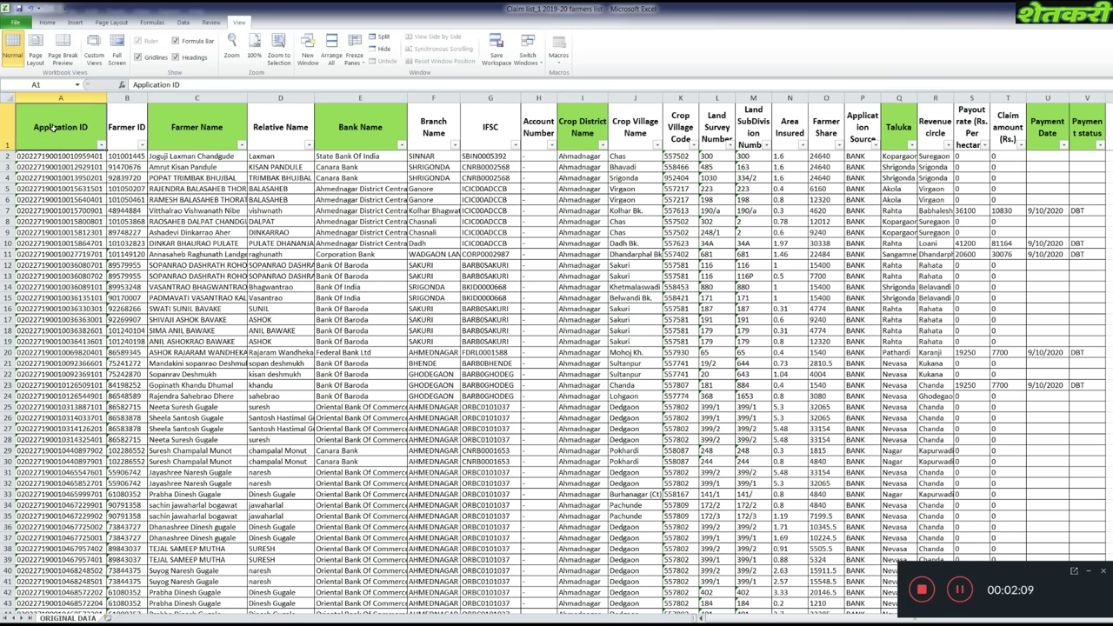
pyautogui.click(70, 177)
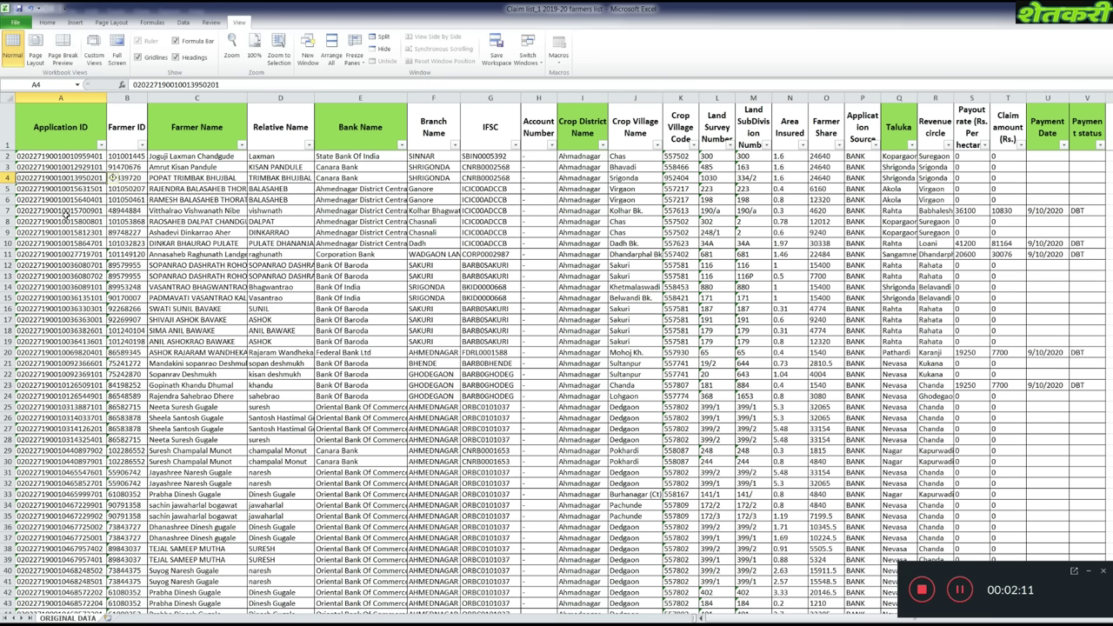
pyautogui.hotkey('ctrl', 'f')
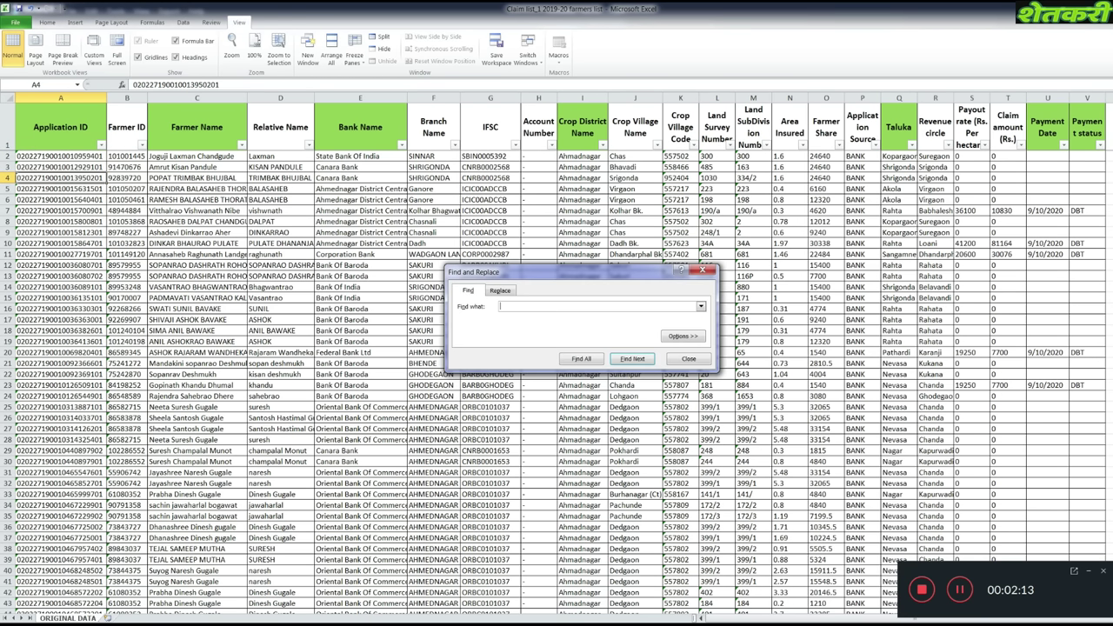
pyautogui.click(685, 360)
# Step: Review the Farmer Name, Bank Name, Crop District Name, Taluka, Payment Date and Payment status entries in the upper records
pyautogui.click(215, 148)
pyautogui.click(209, 166)
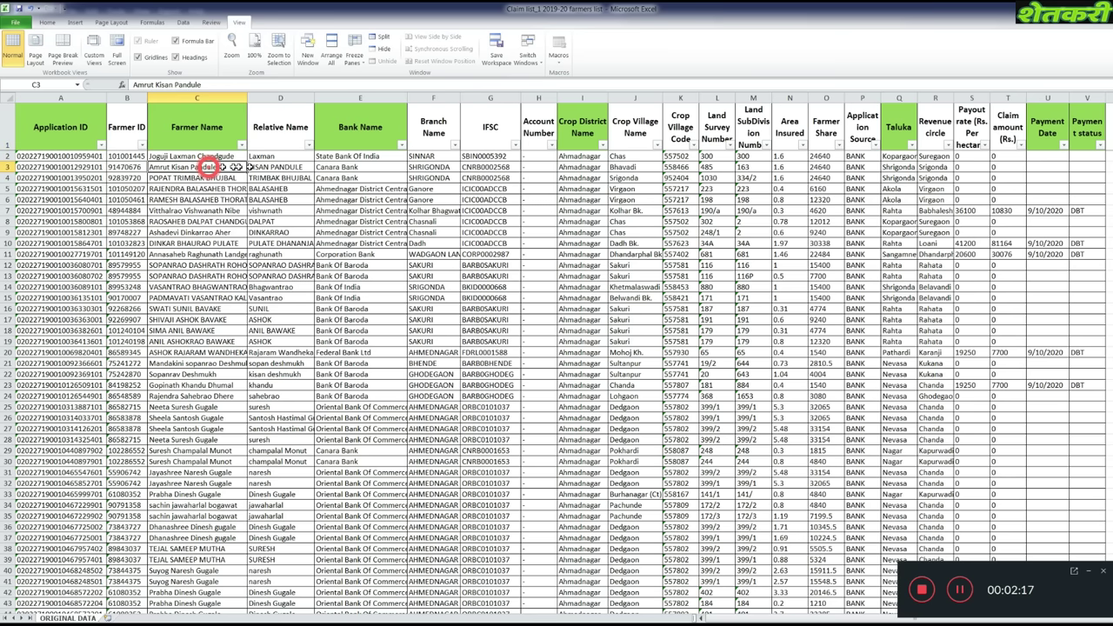
pyautogui.moveTo(353, 167); pyautogui.dragTo(355, 308)
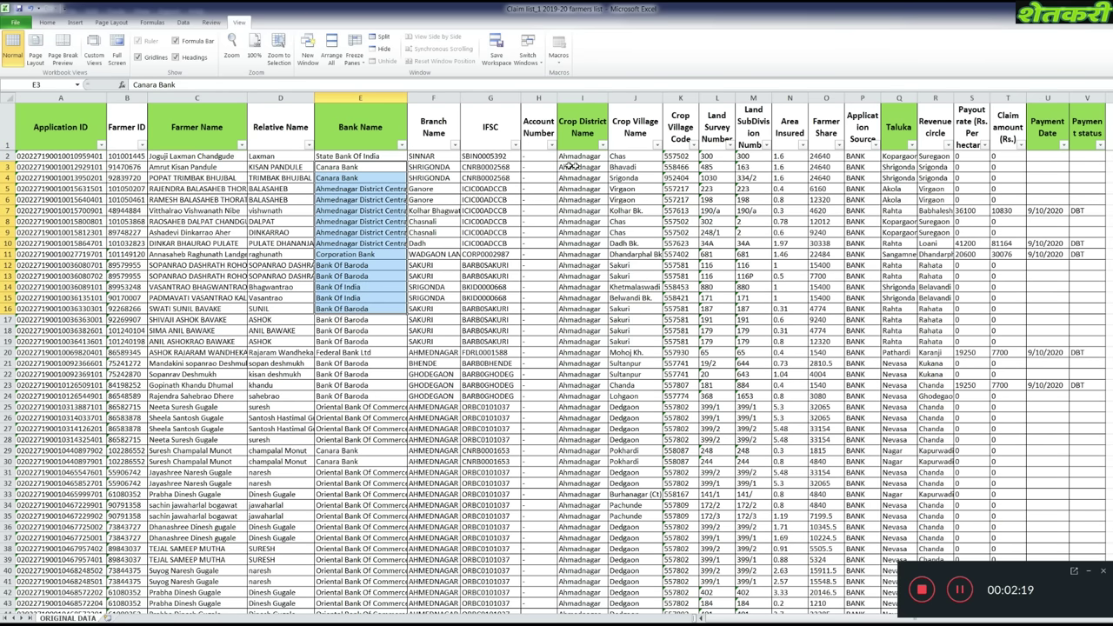
pyautogui.moveTo(596, 294); pyautogui.dragTo(577, 165)
pyautogui.moveTo(900, 165); pyautogui.dragTo(917, 267)
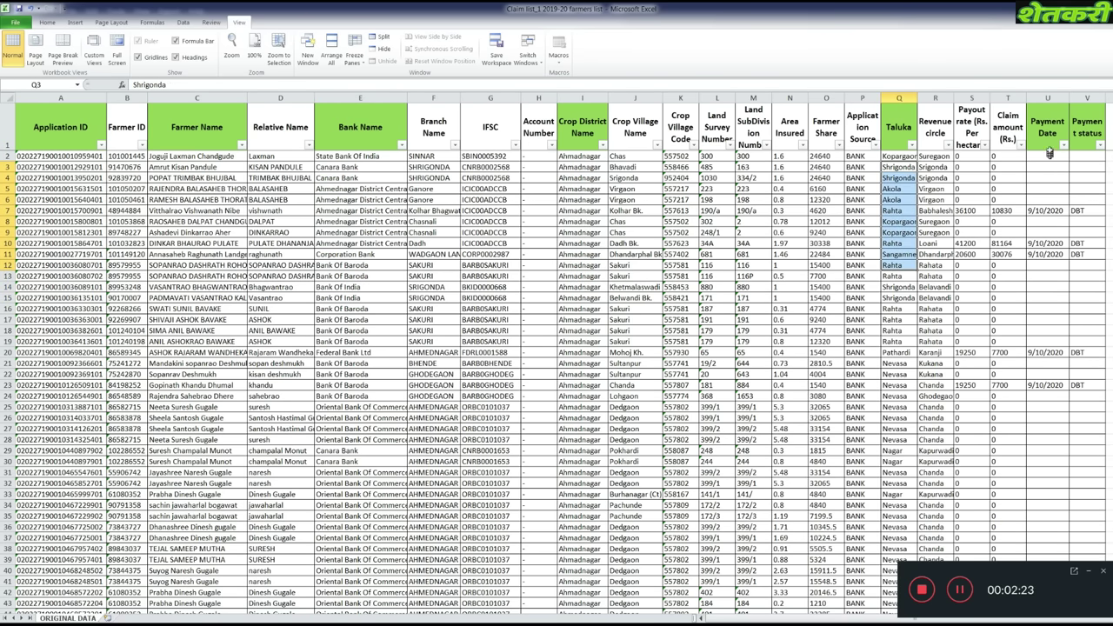
pyautogui.moveTo(1045, 160); pyautogui.dragTo(1051, 387)
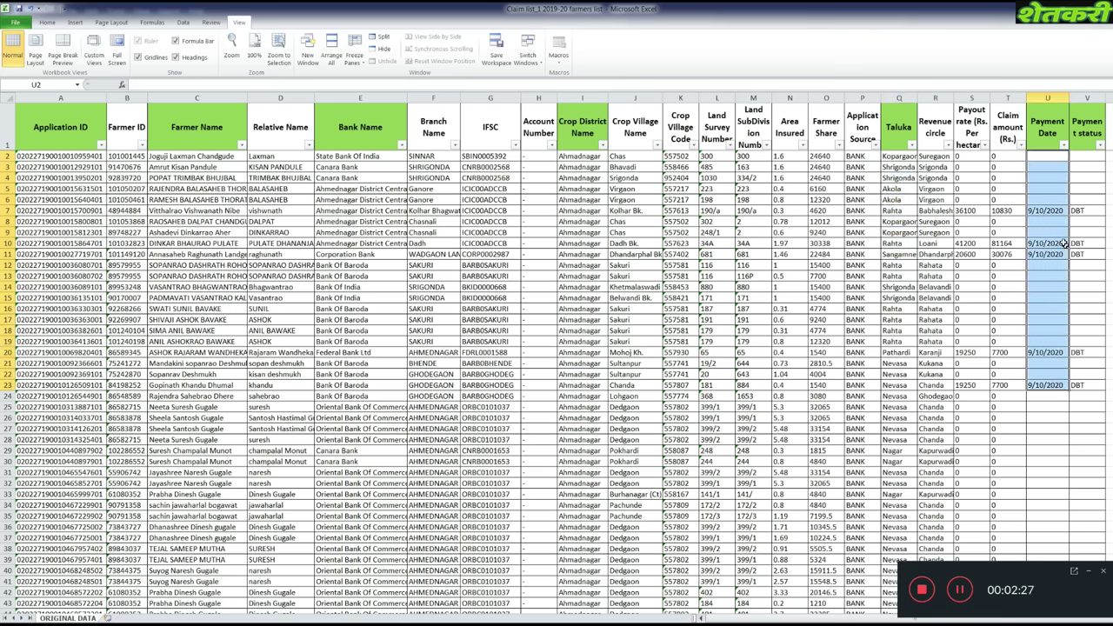
pyautogui.moveTo(1086, 167); pyautogui.dragTo(1086, 319)
# Step: Examine the blank and filled Payment Date cells further down the sheet, then return to the first records
pyautogui.click(1052, 191)
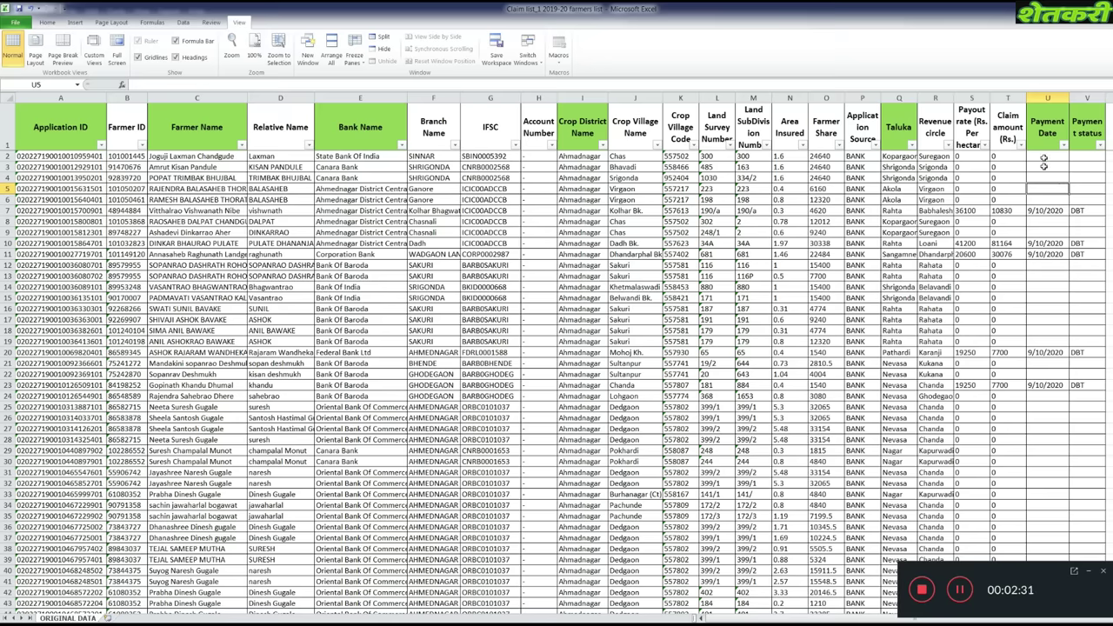
pyautogui.moveTo(1048, 160); pyautogui.dragTo(1048, 208)
pyautogui.moveTo(1050, 393); pyautogui.dragTo(1050, 543)
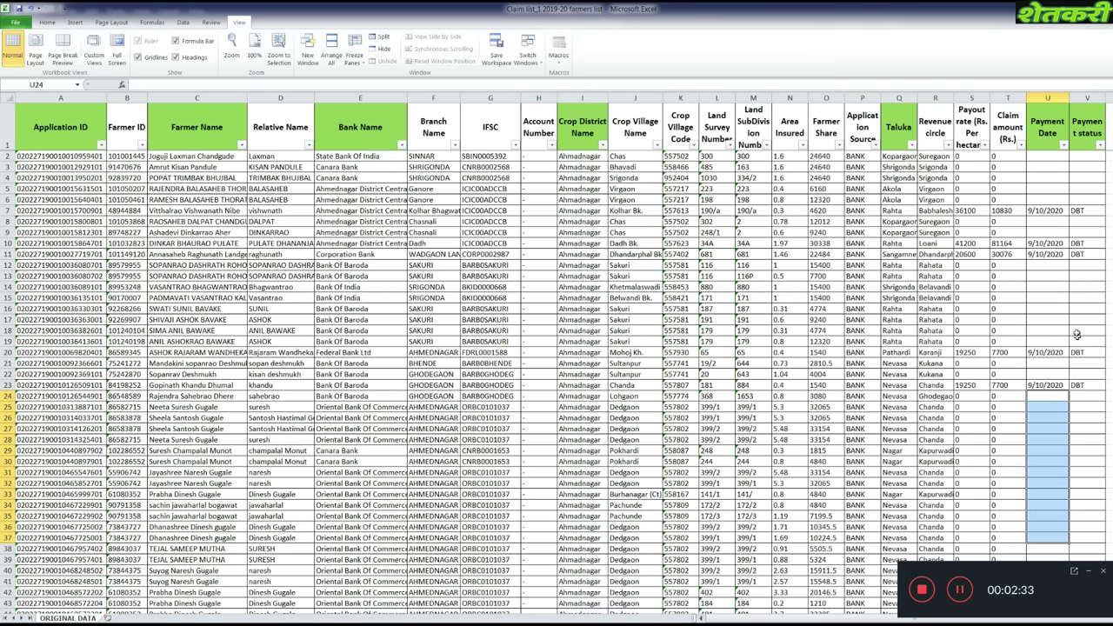
pyautogui.scroll(-15, 1067, 317)
pyautogui.moveTo(1052, 290); pyautogui.dragTo(1050, 398)
pyautogui.scroll(-18, 1049, 392)
pyautogui.moveTo(1048, 275); pyautogui.dragTo(1051, 369)
pyautogui.scroll(4, 1051, 369)
pyautogui.scroll(20, 1050, 369)
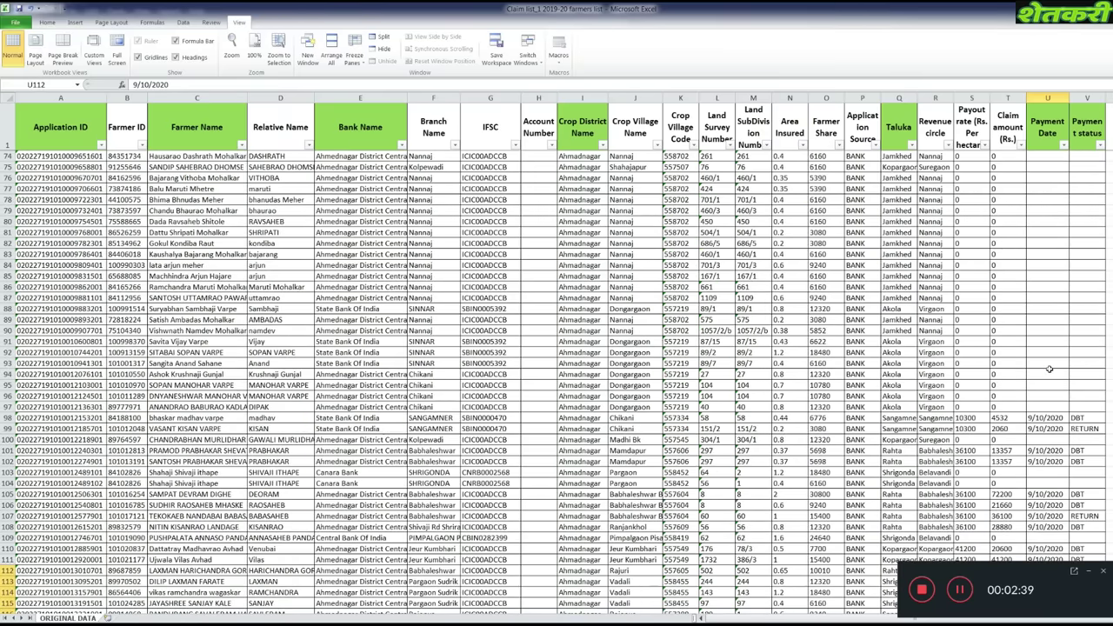
# Step: View the full list of districts in the enlarged Crop District Name filter, keeping every district selected
pyautogui.click(791, 188)
pyautogui.click(409, 200)
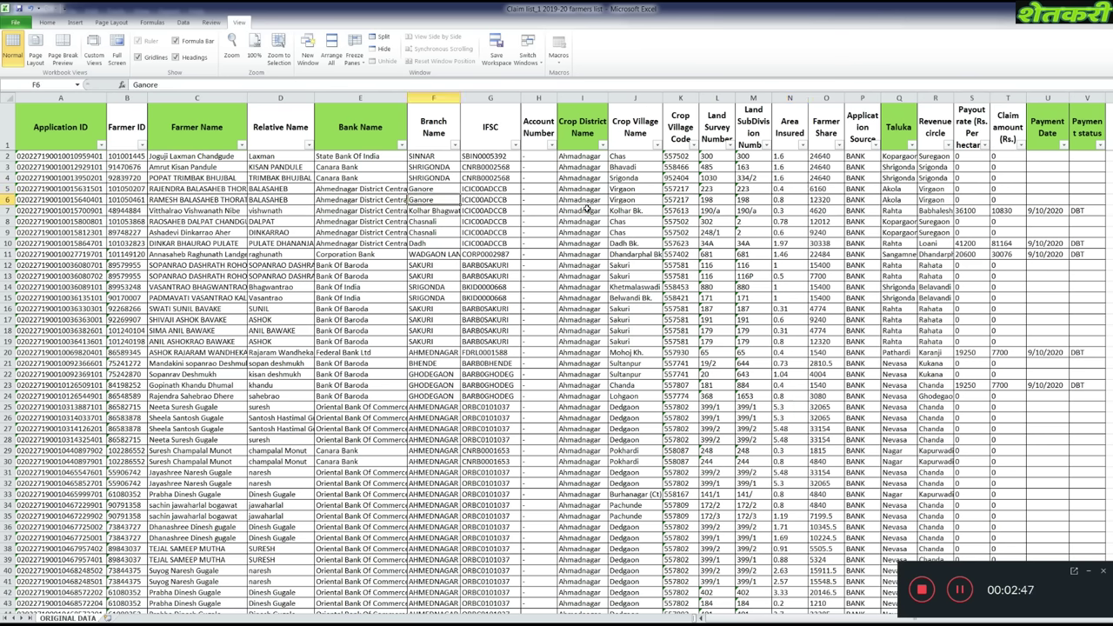
pyautogui.click(603, 144)
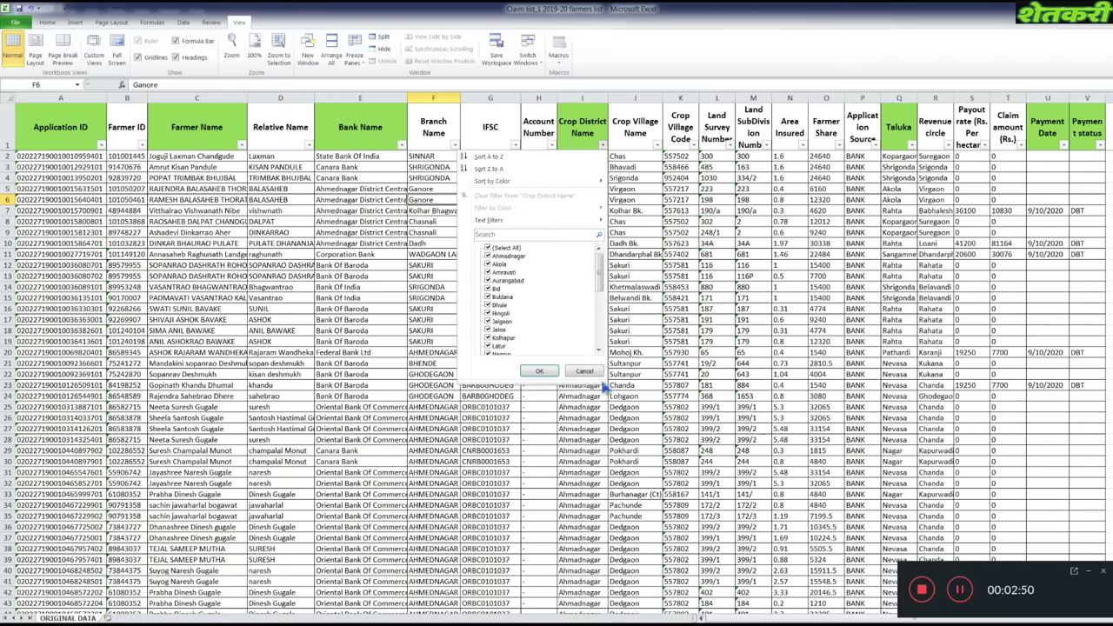
pyautogui.click(609, 384)
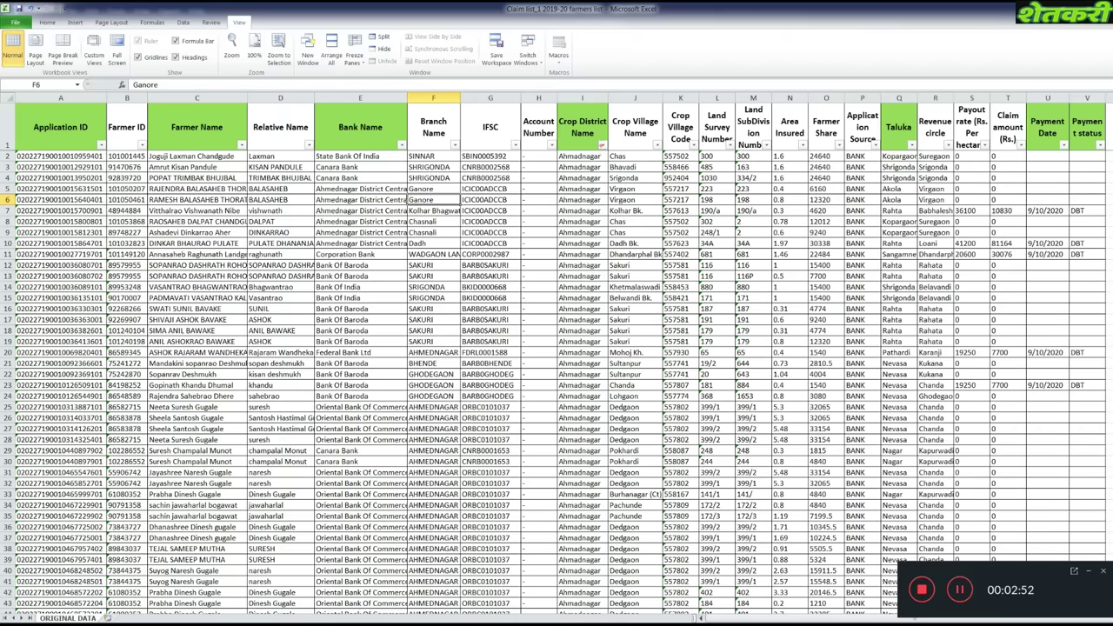
pyautogui.click(602, 144)
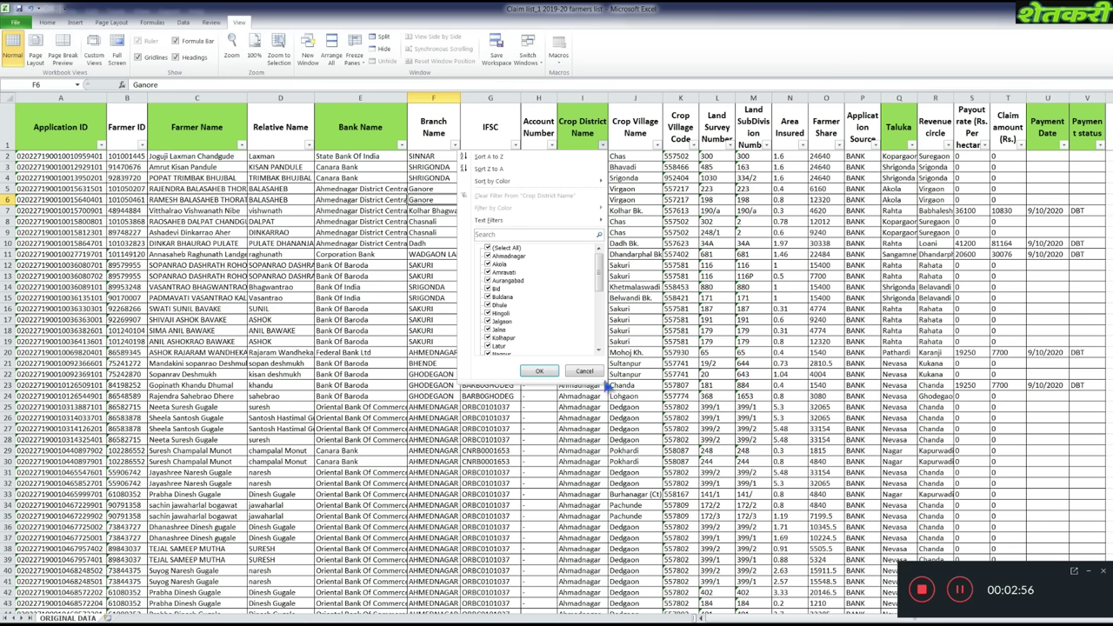
pyautogui.moveTo(602, 374); pyautogui.dragTo(652, 550)
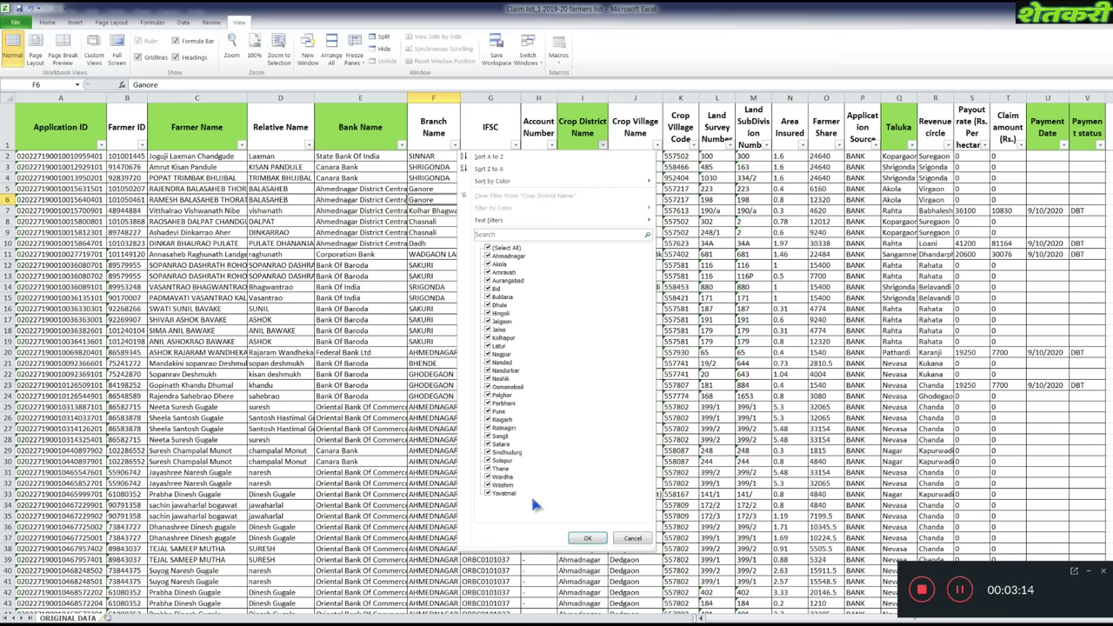
pyautogui.click(590, 539)
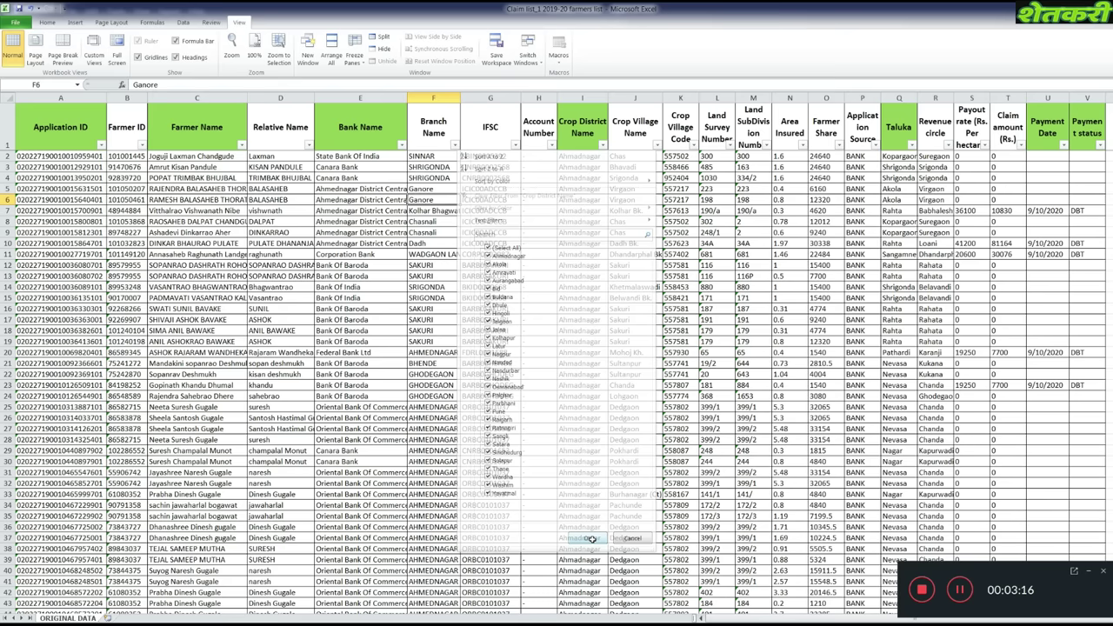
# Step: Look through the records of the different crop districts across the sheet and return to the first rows
pyautogui.moveTo(581, 180); pyautogui.dragTo(590, 495)
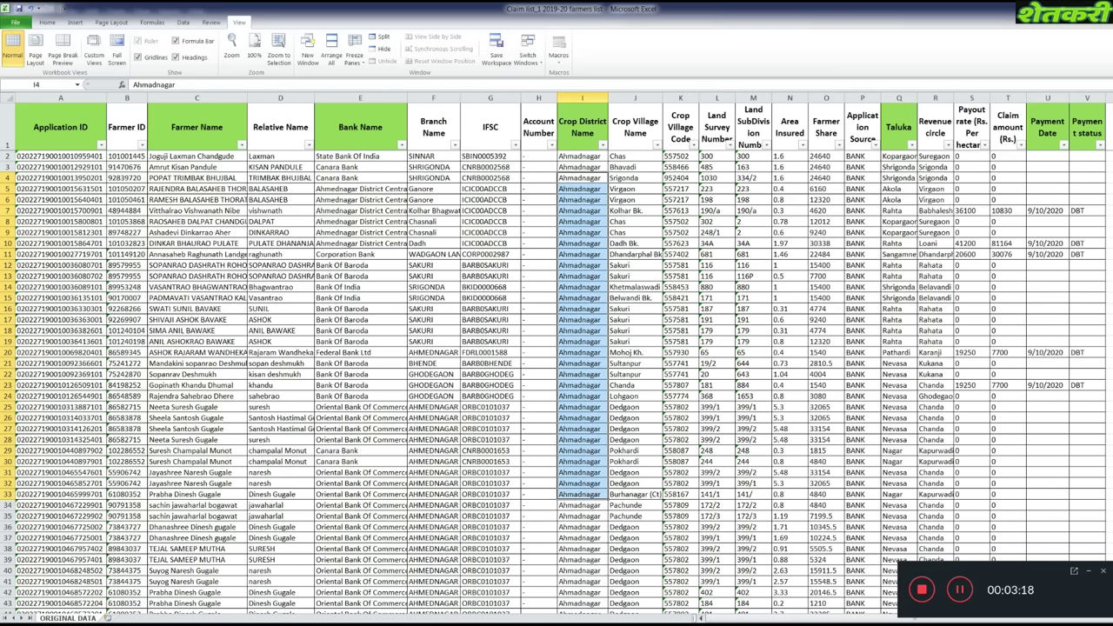
pyautogui.click(642, 239)
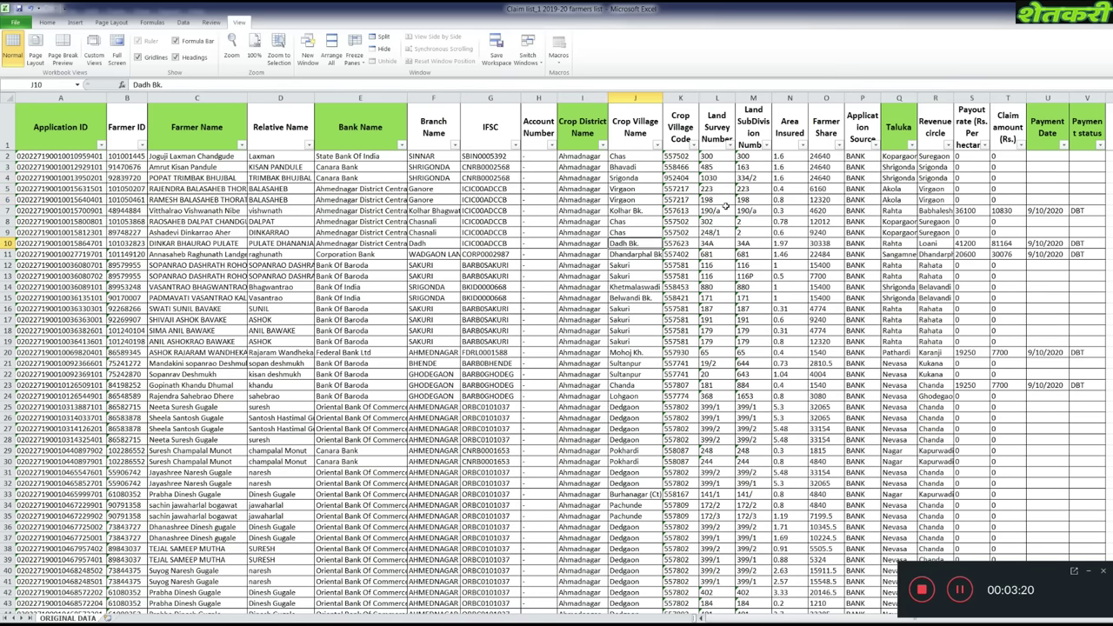
pyautogui.scroll(-19, 881, 202)
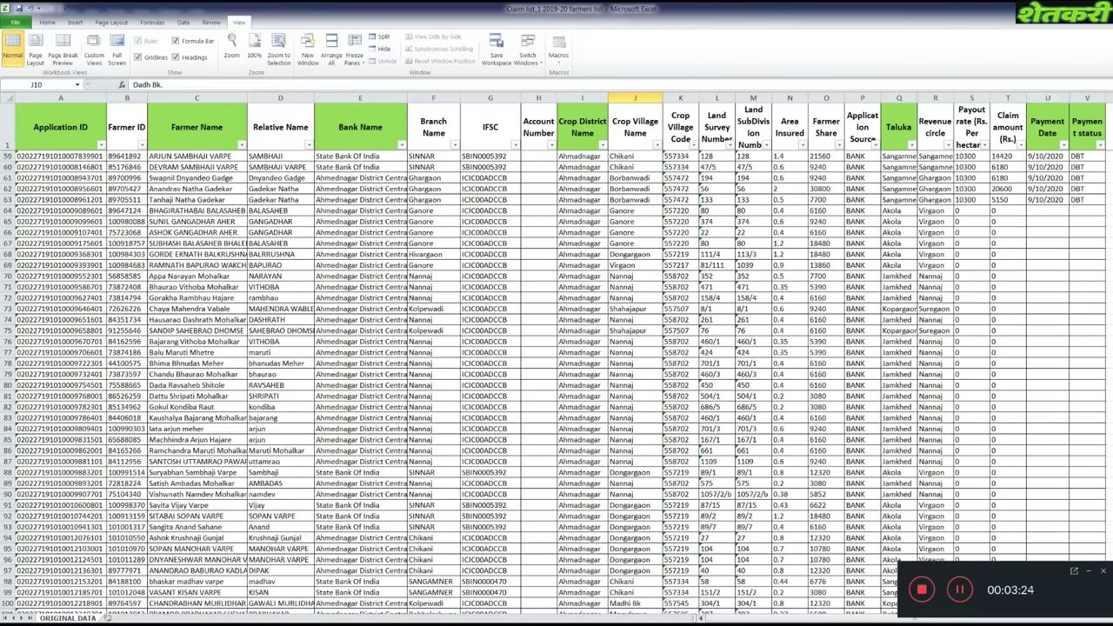
pyautogui.scroll(-20, 557, 365)
pyautogui.scroll(-20, 556, 365)
pyautogui.scroll(-20, 557, 365)
pyautogui.scroll(-20, 557, 365)
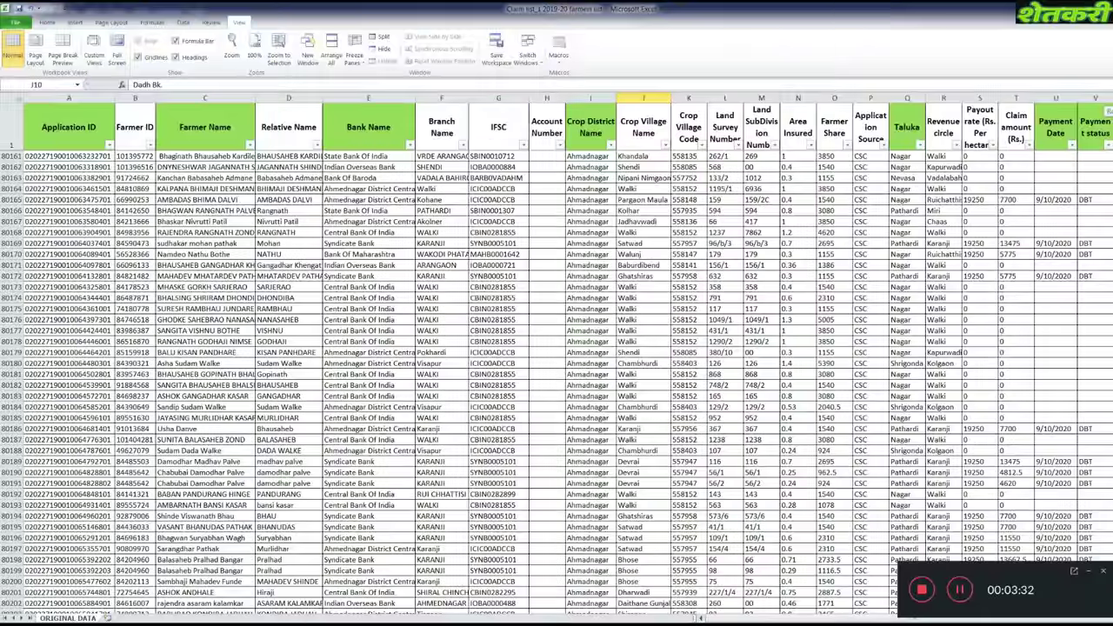
pyautogui.scroll(-15, 557, 365)
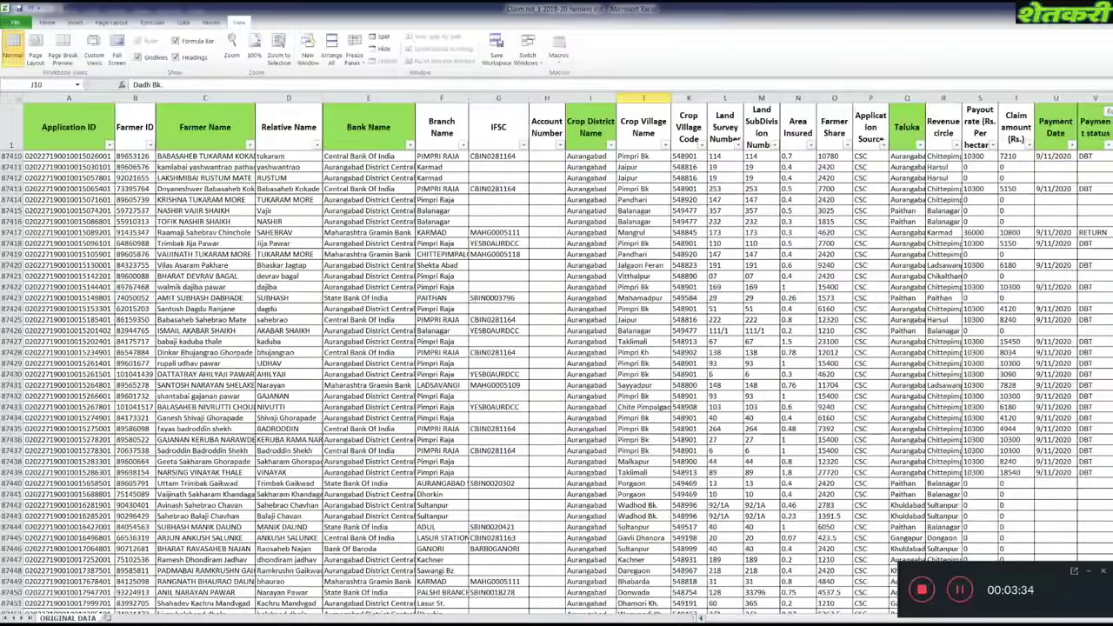
pyautogui.scroll(-10, 557, 365)
pyautogui.scroll(20, 556, 366)
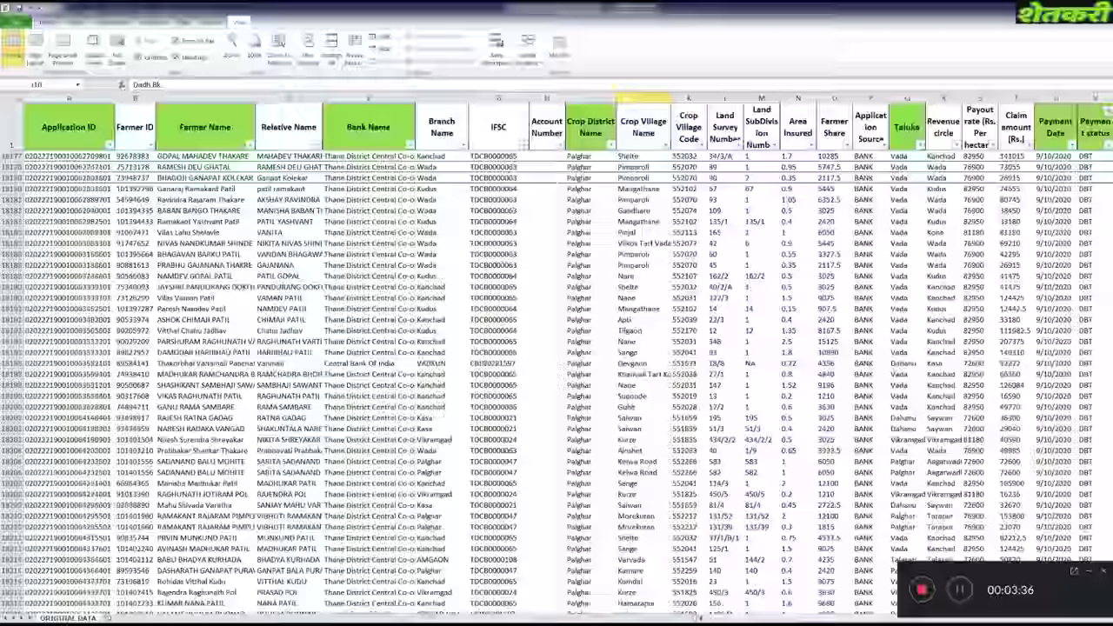
pyautogui.scroll(15, 556, 365)
# Step: Examine the Application ID entries and the block of farmer records from Farmer Name through Payment Date
pyautogui.click(78, 211)
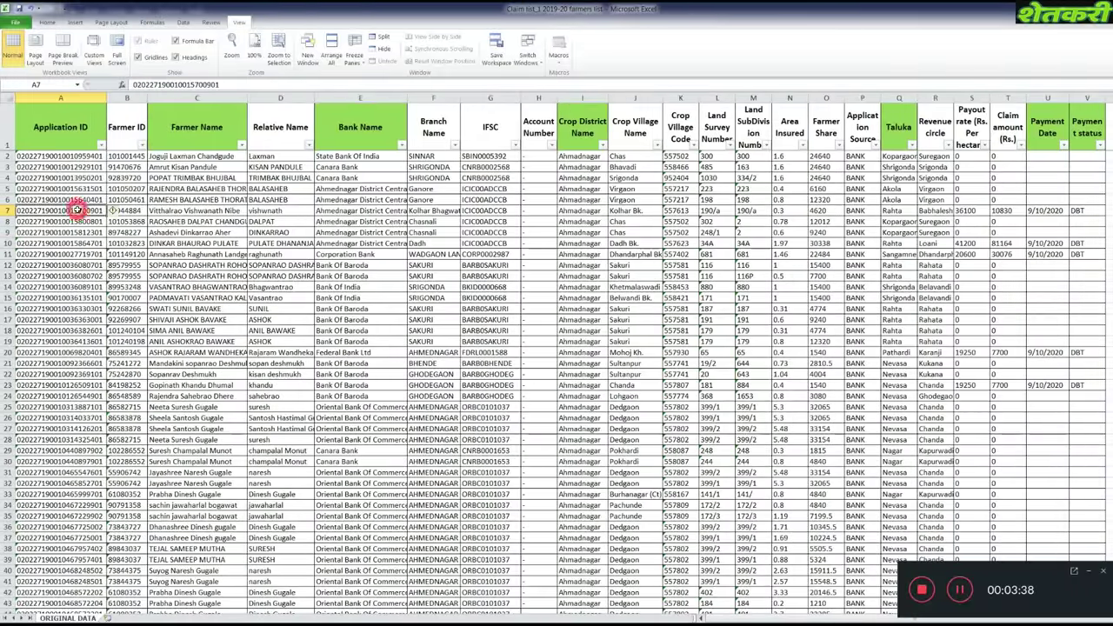
pyautogui.moveTo(59, 189); pyautogui.dragTo(54, 544)
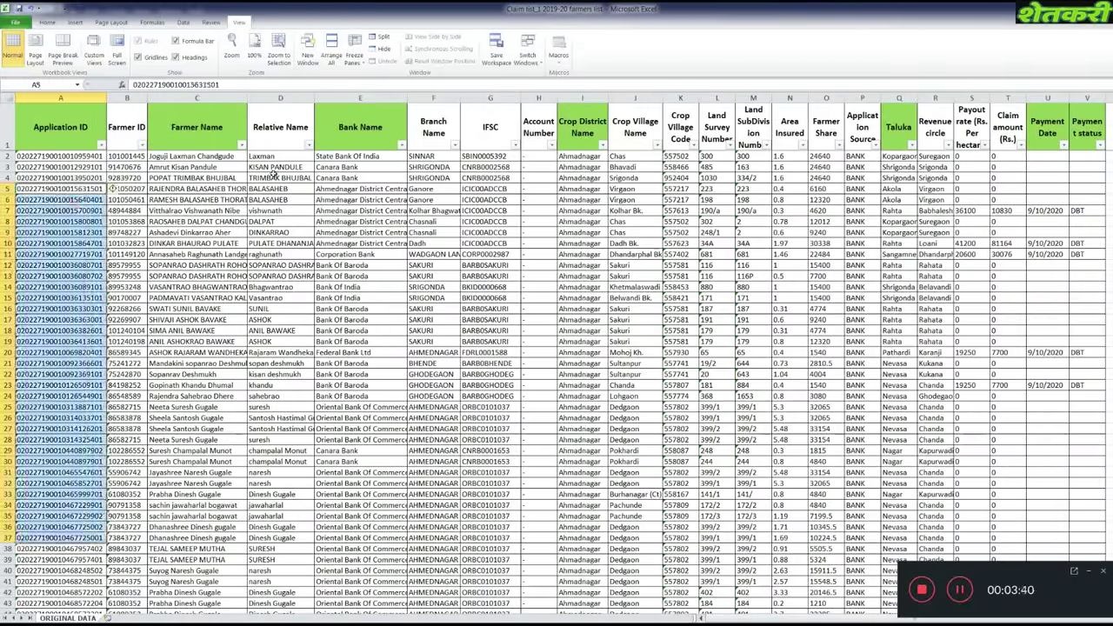
pyautogui.moveTo(198, 178); pyautogui.dragTo(1050, 533)
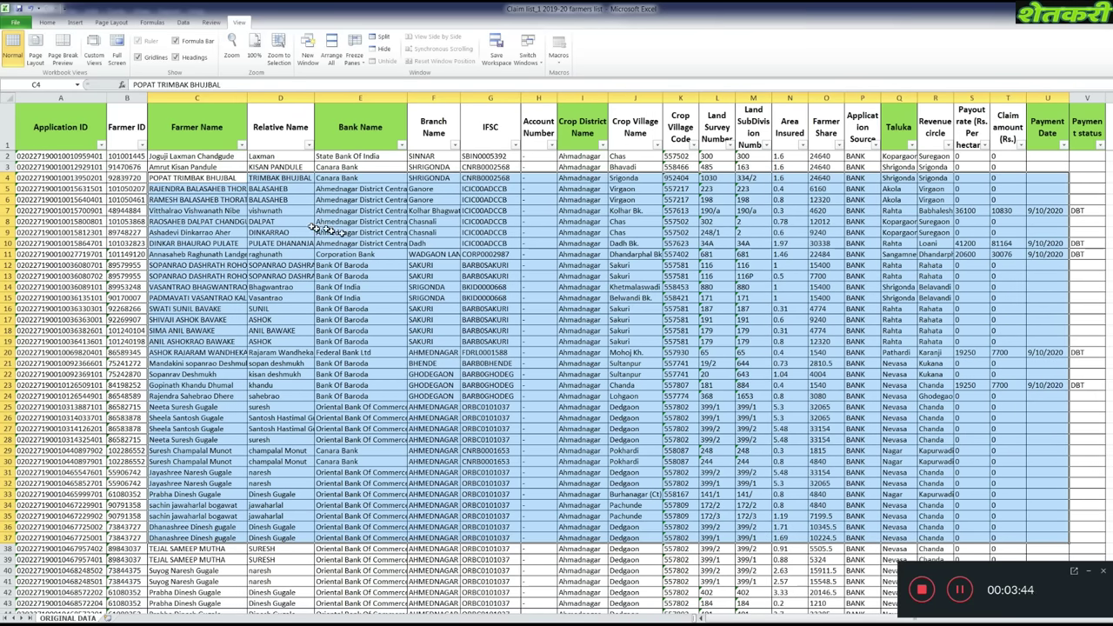
pyautogui.click(264, 210)
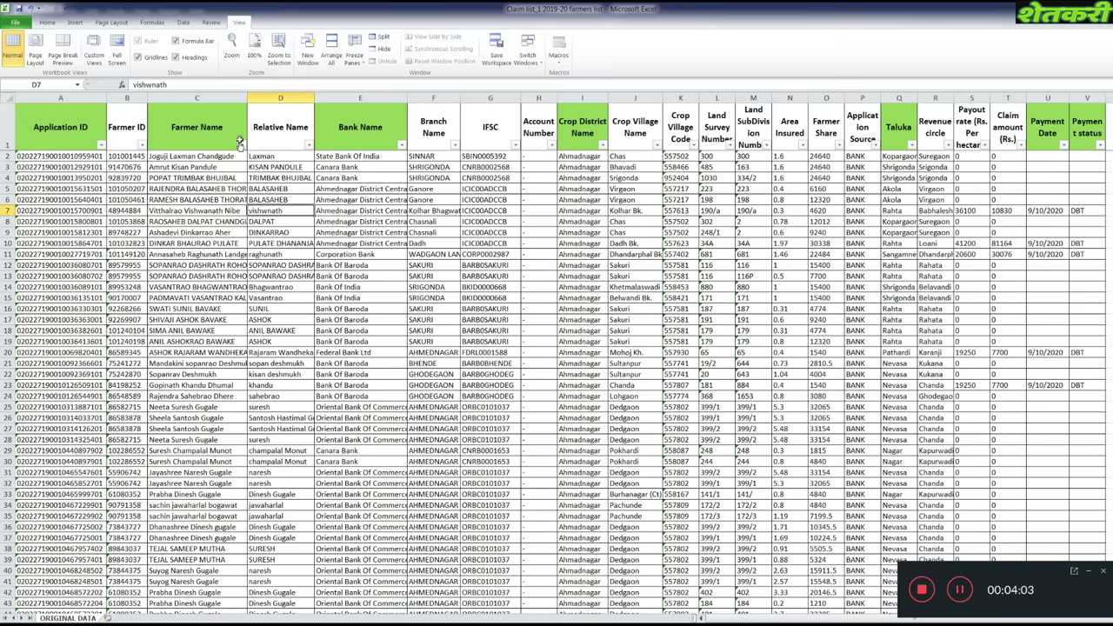
# Step: View the filter options of the Farmer Name and Taluka columns without changing any filter
pyautogui.click(236, 145)
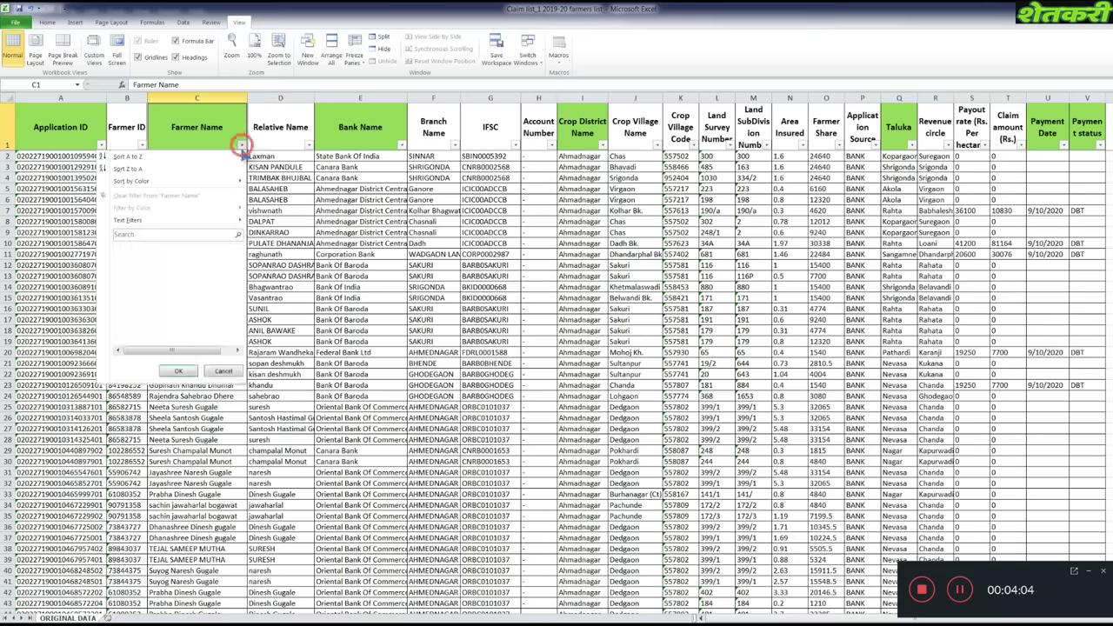
pyautogui.click(302, 247)
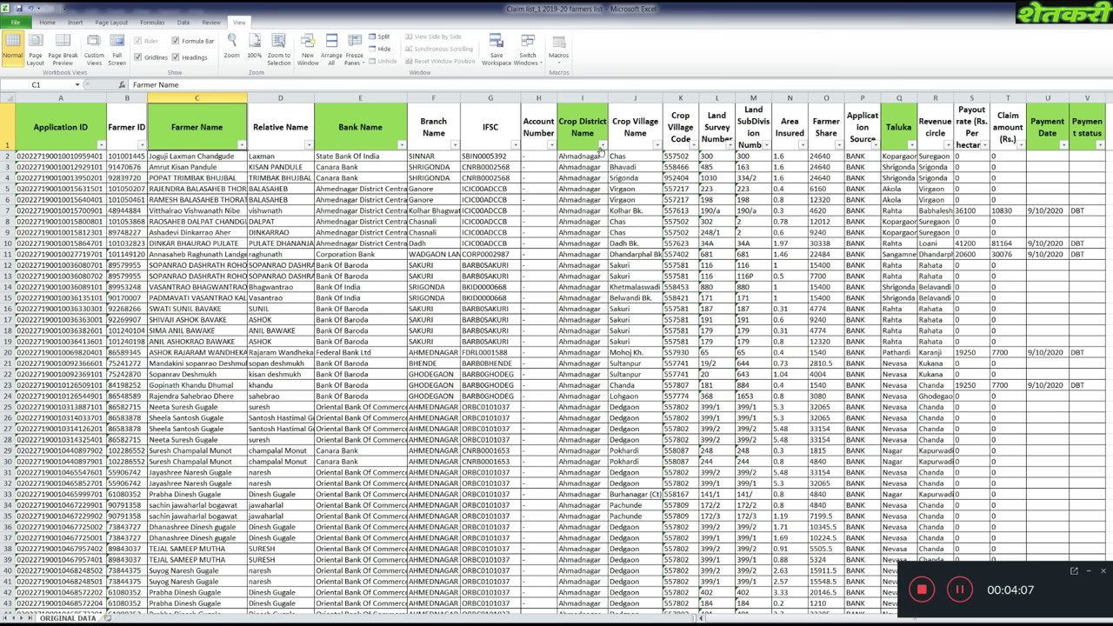
pyautogui.click(911, 145)
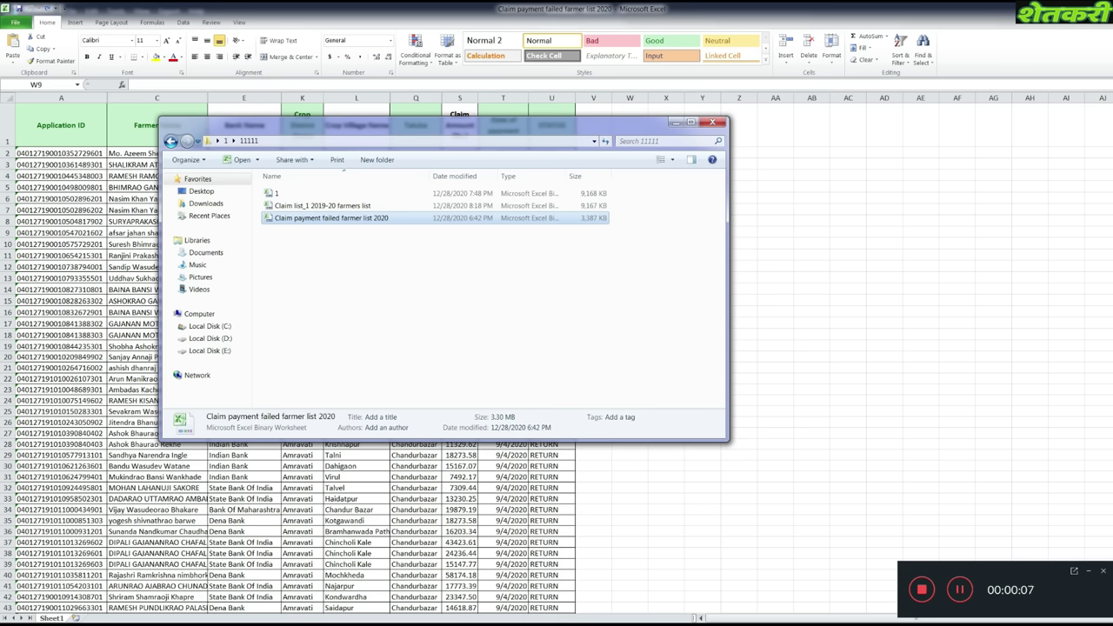
# Step: Close the folder window covering the Claim payment failed farmer list 2020 workbook and go to its sheet
pyautogui.press('Escape')
pyautogui.hotkey('alt', 'F4')
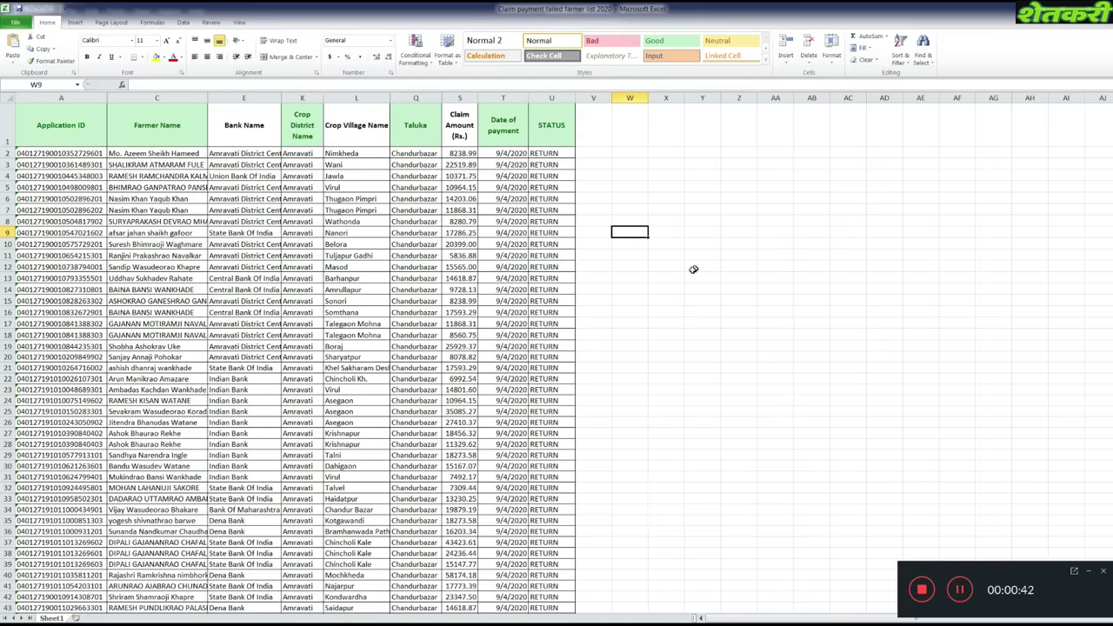
pyautogui.click(674, 276)
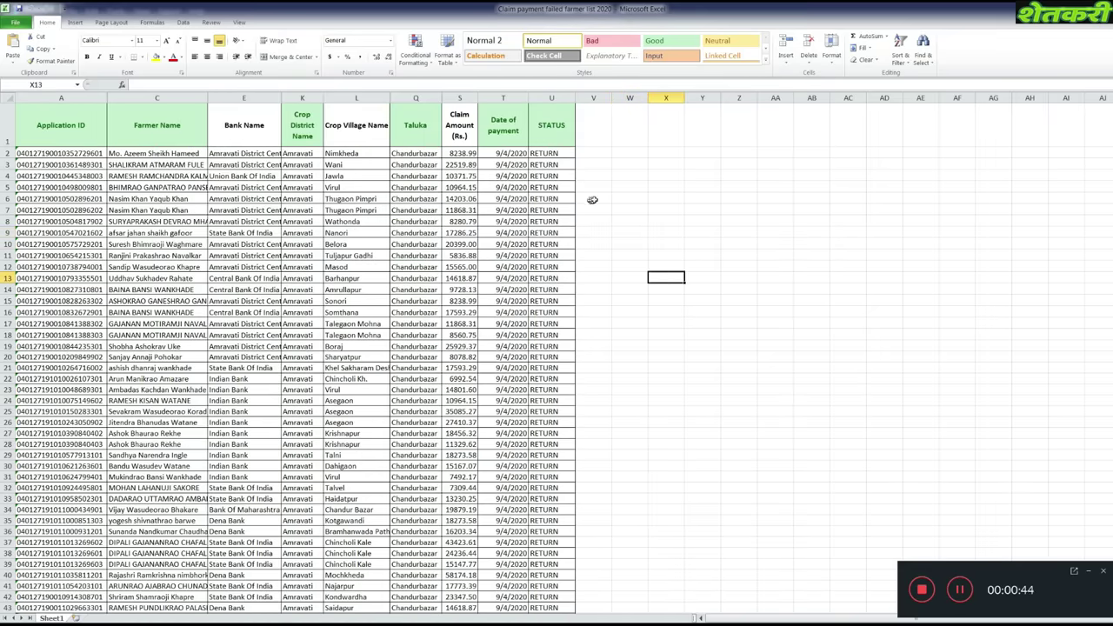
# Step: Examine the column headings from Application ID through STATUS and the entries under Farmer Name
pyautogui.click(64, 131)
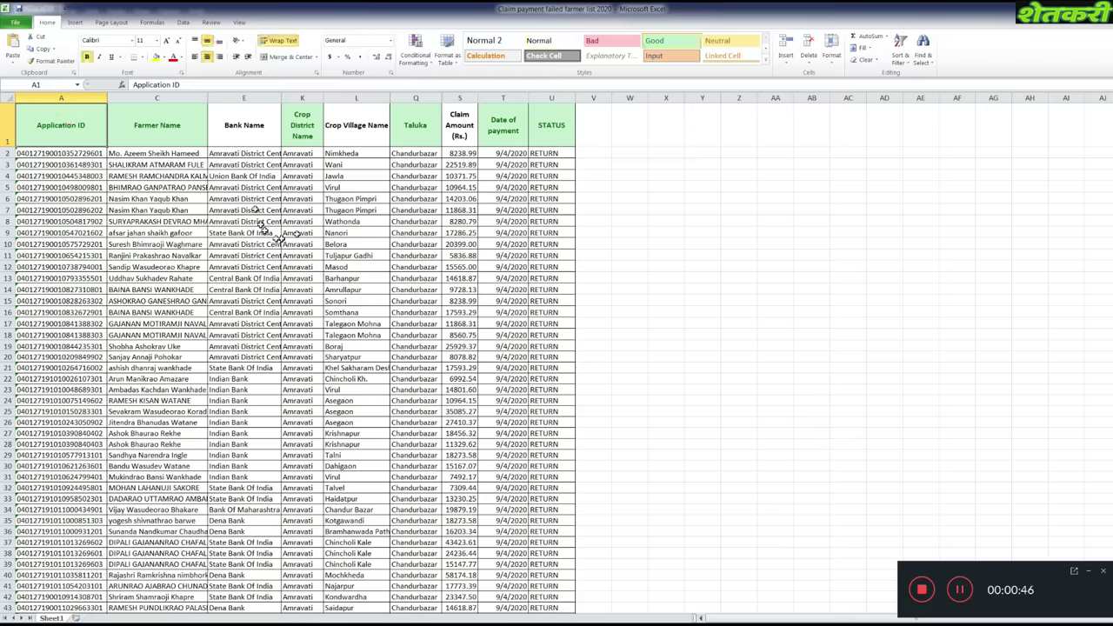
pyautogui.moveTo(82, 125); pyautogui.dragTo(566, 125)
pyautogui.click(127, 211)
pyautogui.moveTo(167, 131); pyautogui.dragTo(165, 443)
# Step: Examine the STATUS entries down the failed-payment list, then return to the first records
pyautogui.moveTo(561, 140); pyautogui.dragTo(562, 511)
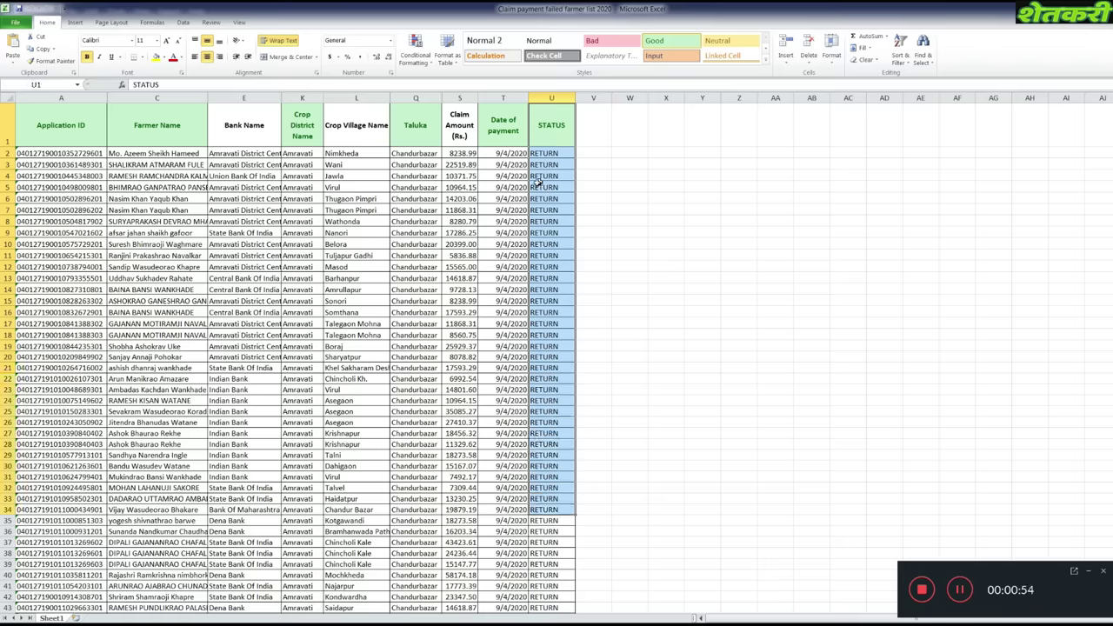
pyautogui.moveTo(550, 221); pyautogui.dragTo(545, 520)
pyautogui.scroll(-4, 544, 519)
pyautogui.scroll(-6, 544, 519)
pyautogui.scroll(10, 544, 520)
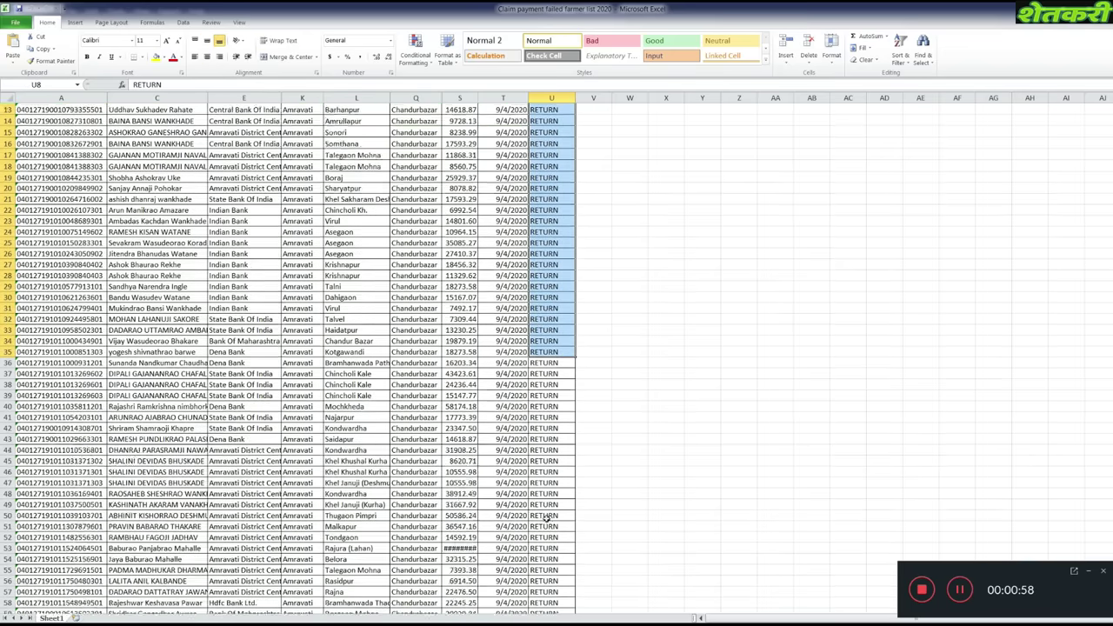
# Step: Add filters to the header row of the failed-payment list
pyautogui.click(9, 123)
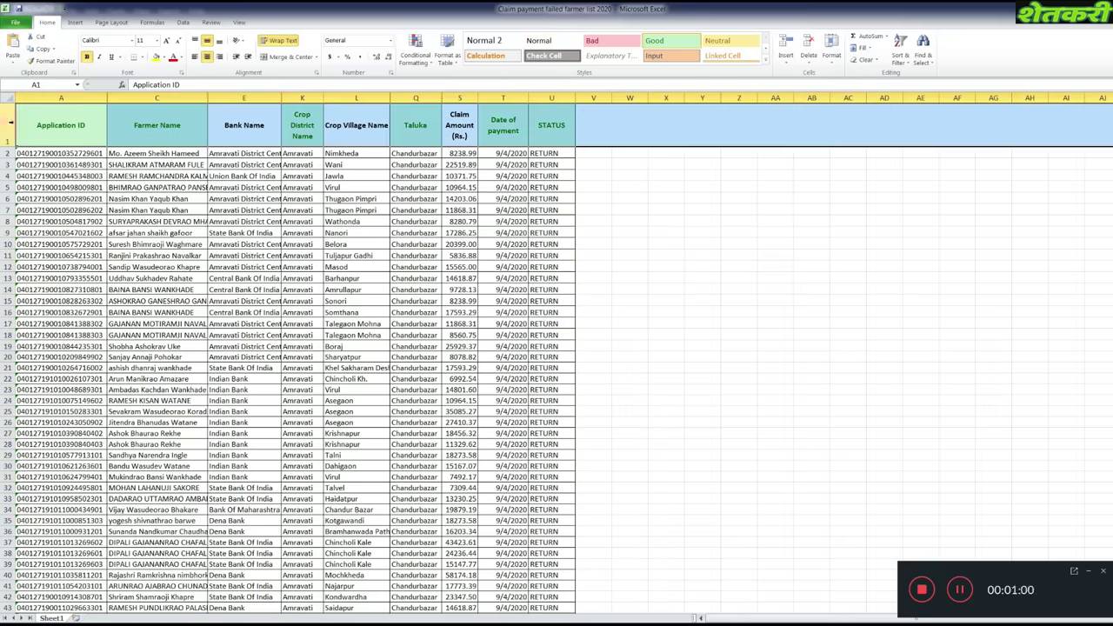
pyautogui.hotkey('ctrl', 'shift', 'l')
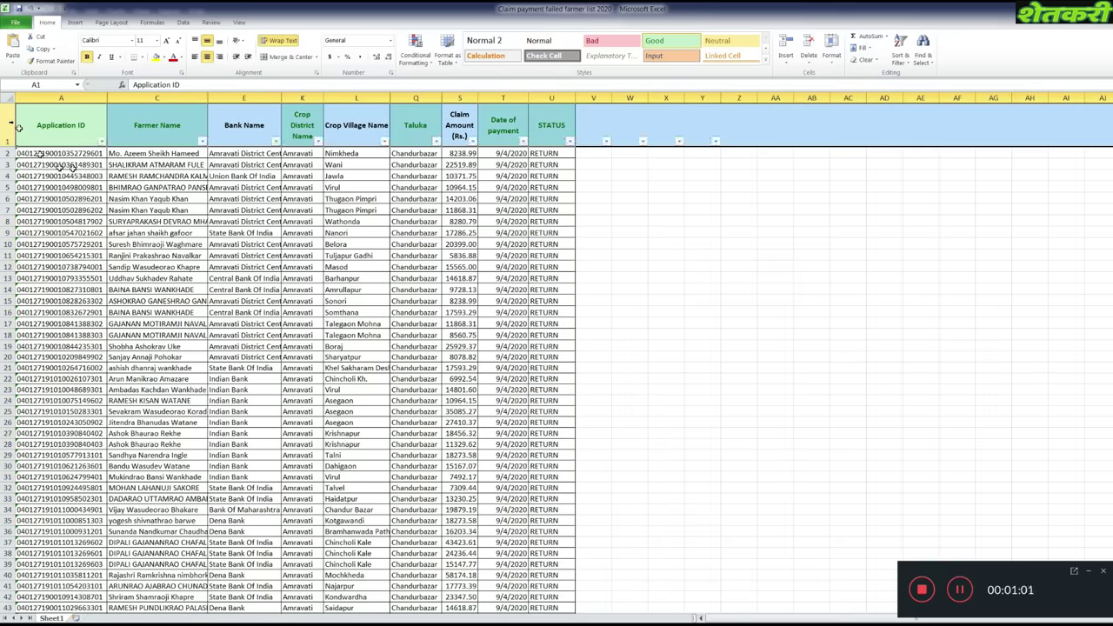
pyautogui.click(233, 221)
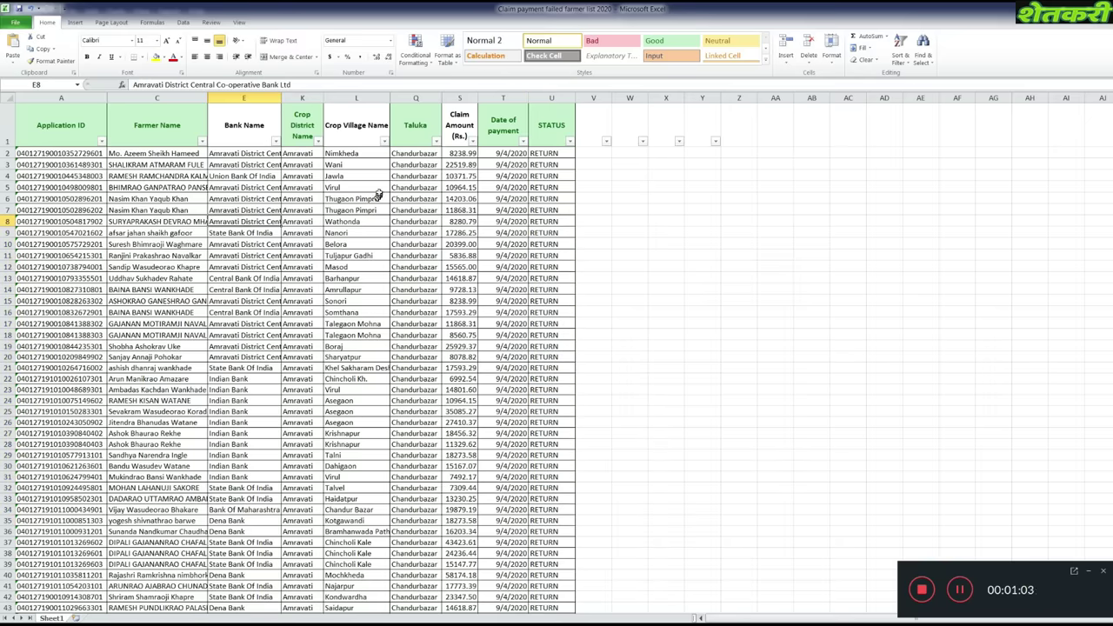
# Step: View the Taluka filter options and the full list of districts in an enlarged Crop District Name filter
pyautogui.click(436, 141)
pyautogui.click(489, 180)
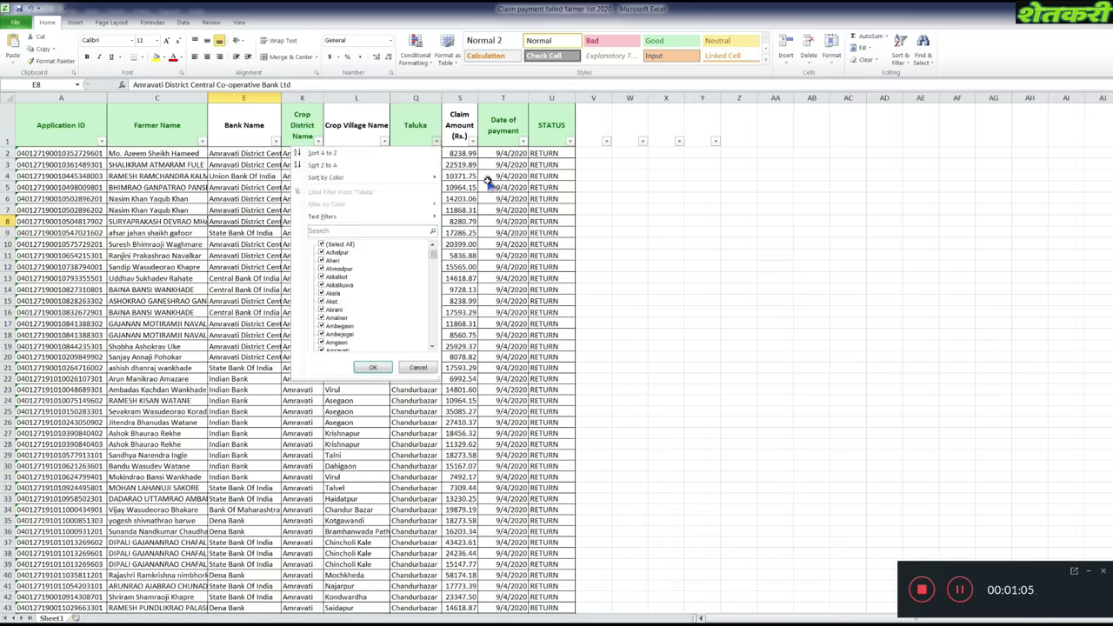
pyautogui.click(315, 141)
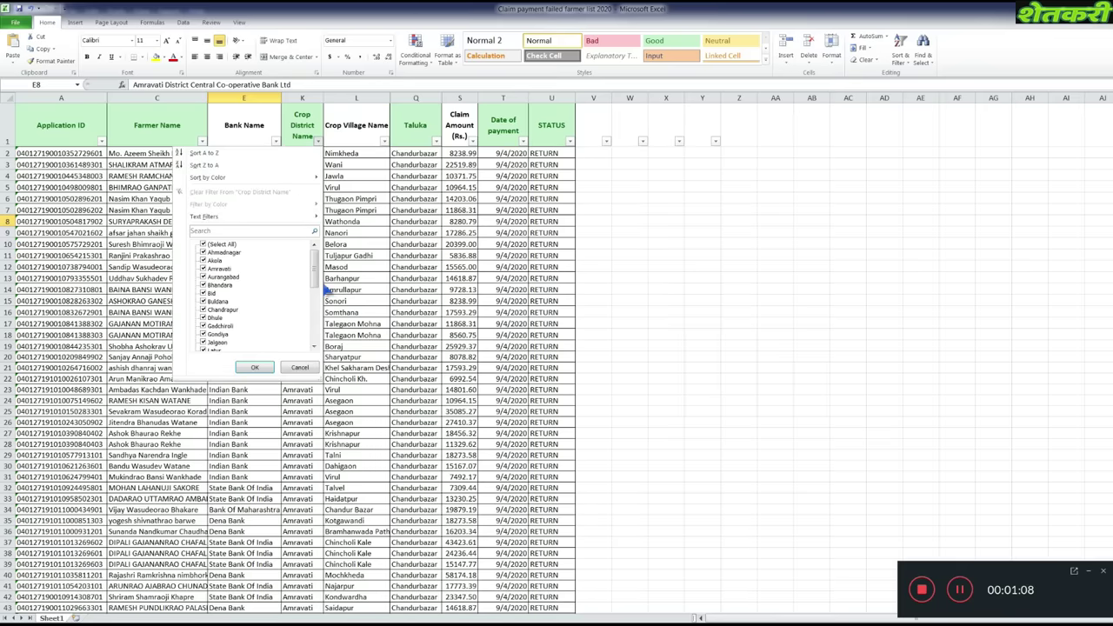
pyautogui.moveTo(322, 376); pyautogui.dragTo(413, 573)
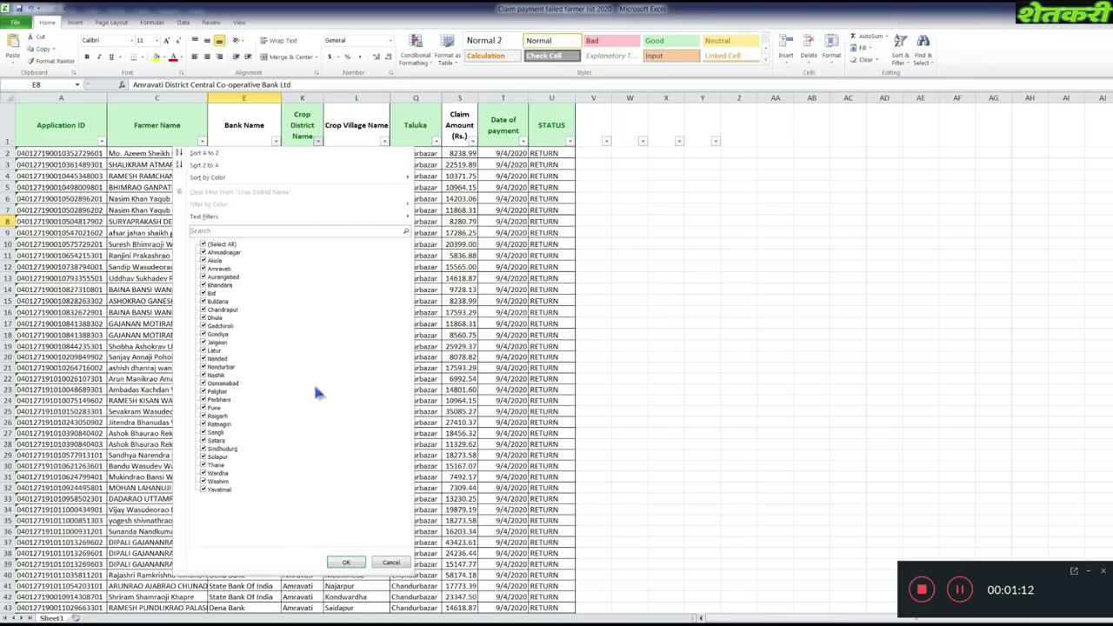